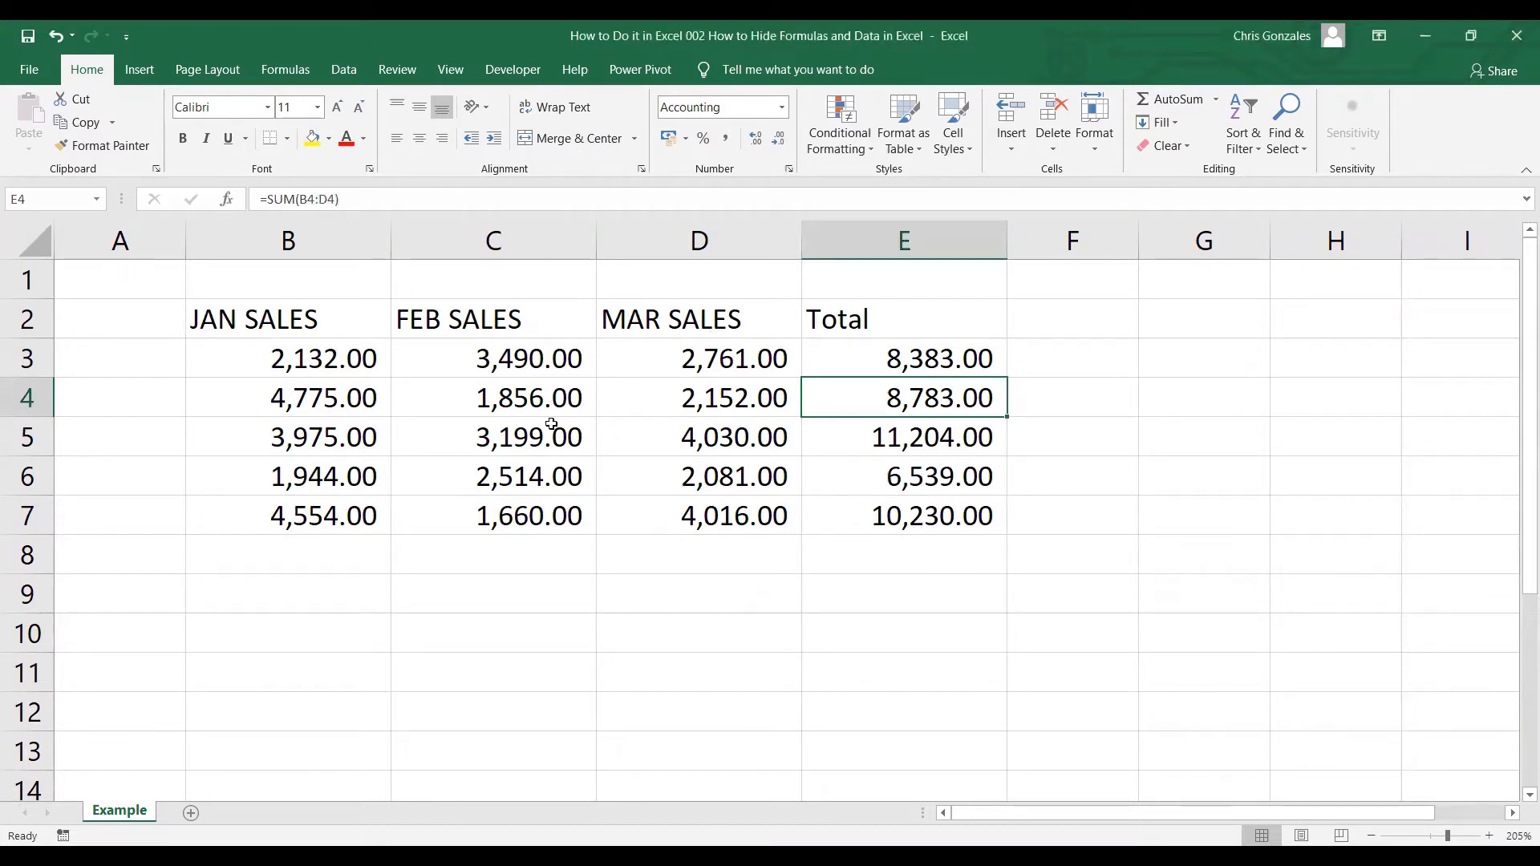
Give the JAN–MAR sales figures in B3:D7 the custom ;;; number format to hide them.
drag(250, 349, 667, 508)
drag(289, 356, 676, 512)
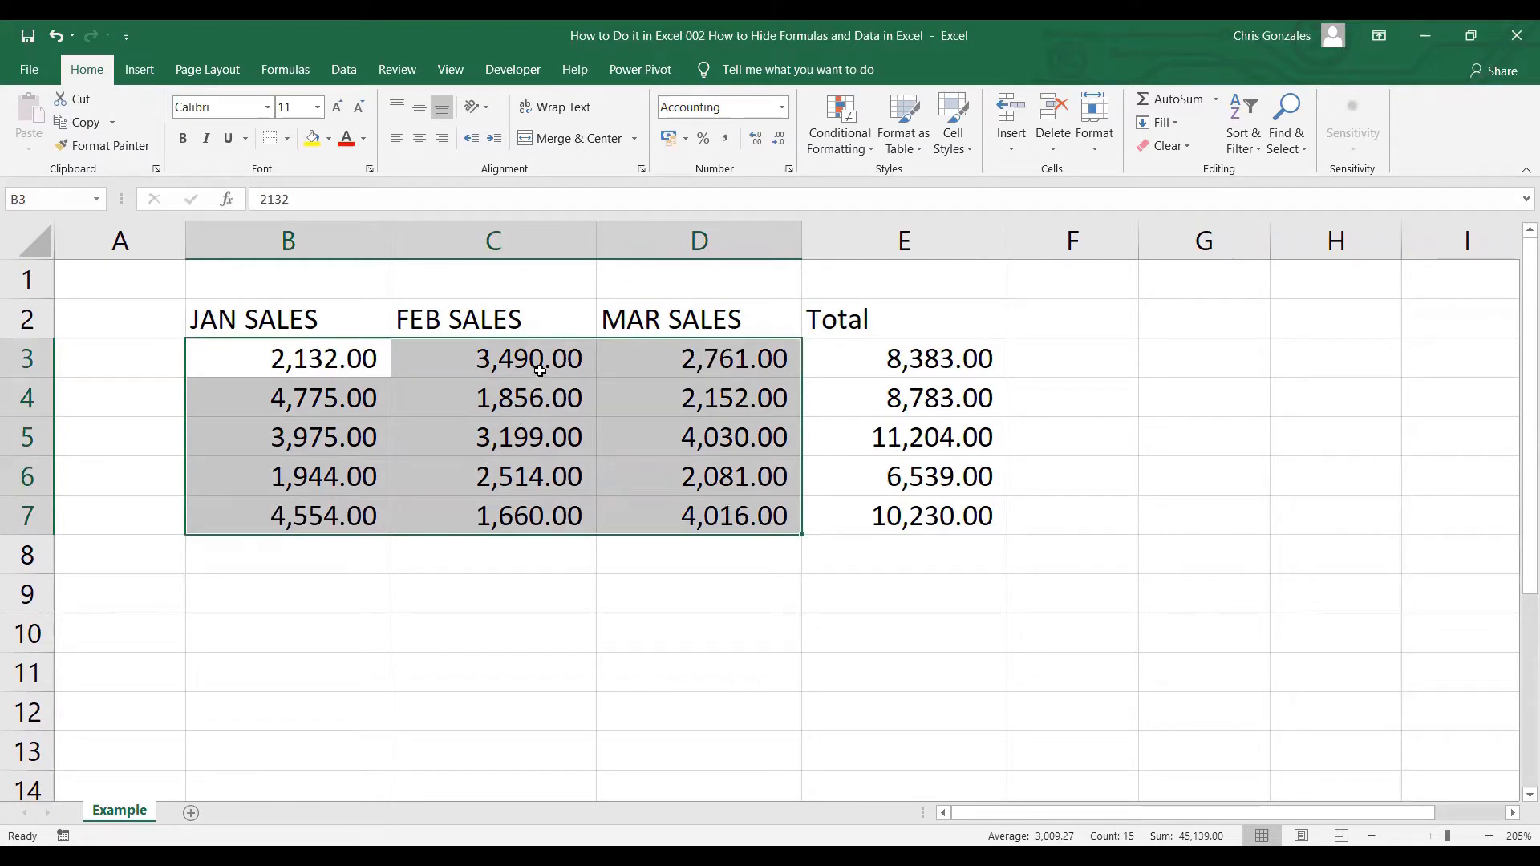
right_click(541, 373)
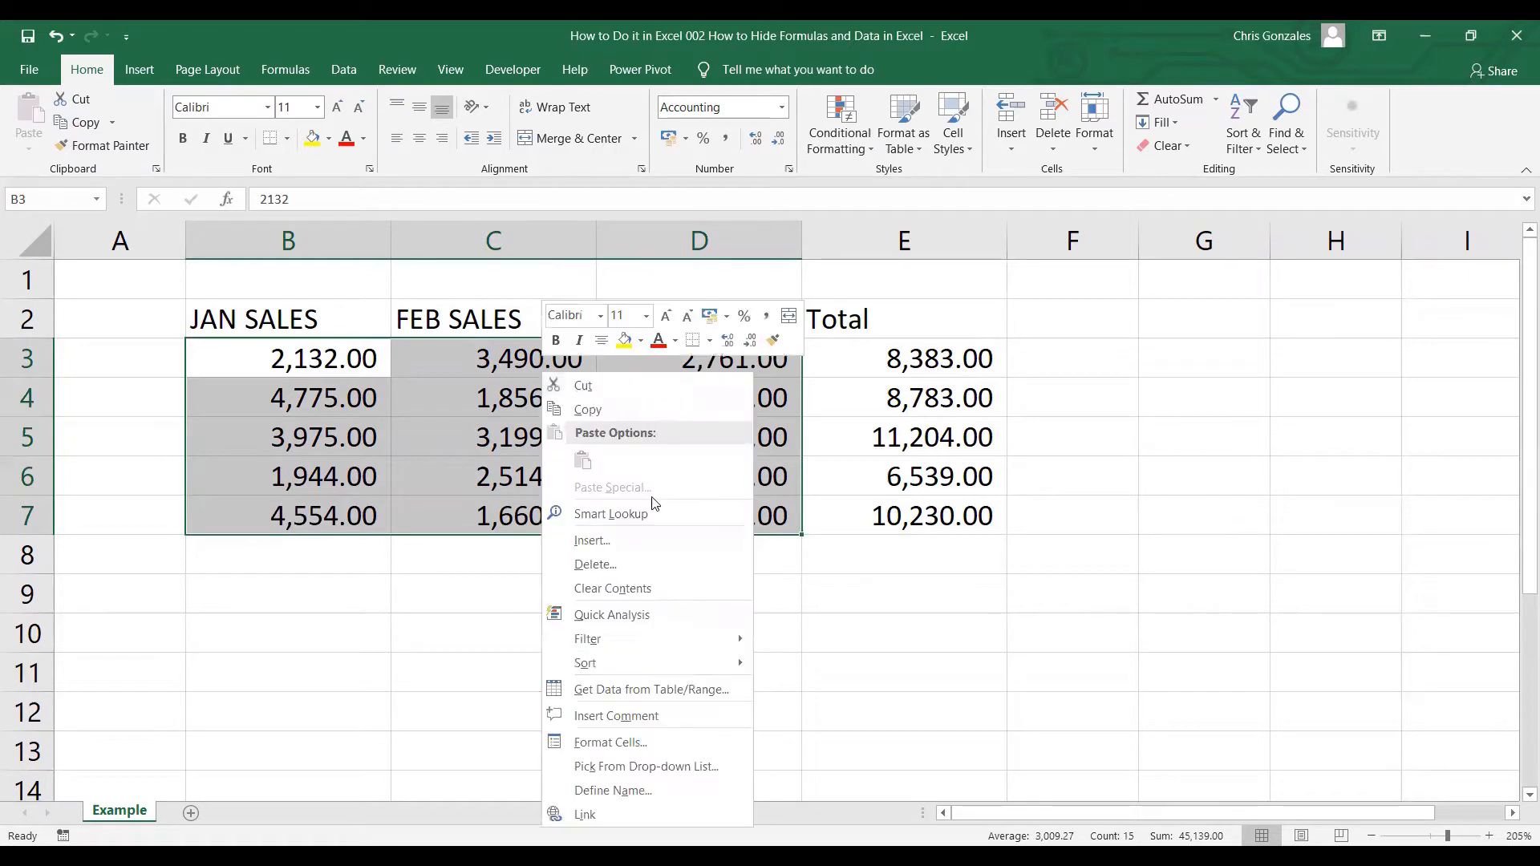
click(629, 743)
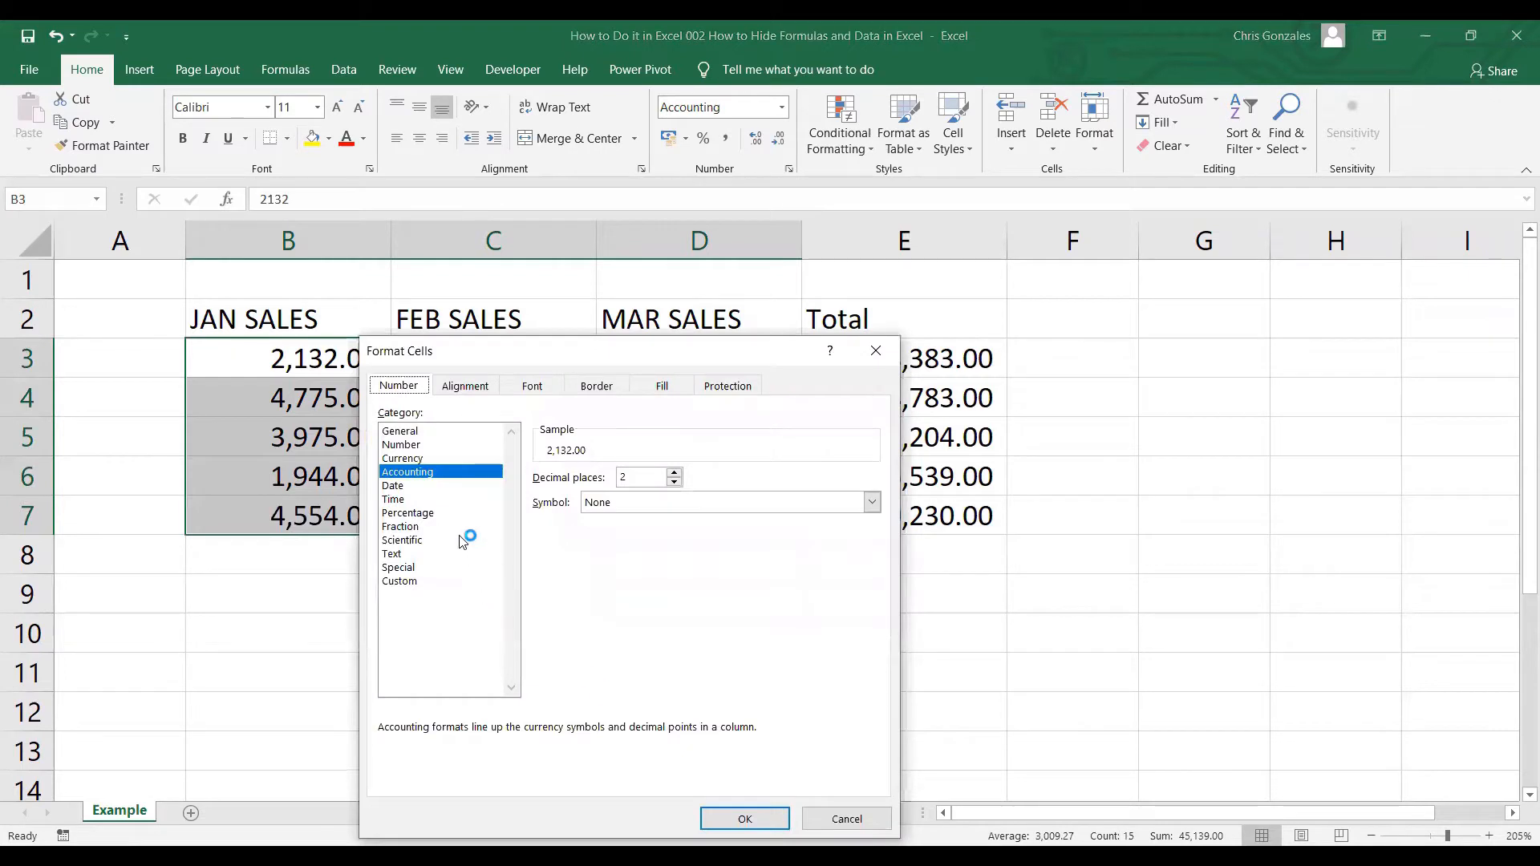
click(416, 582)
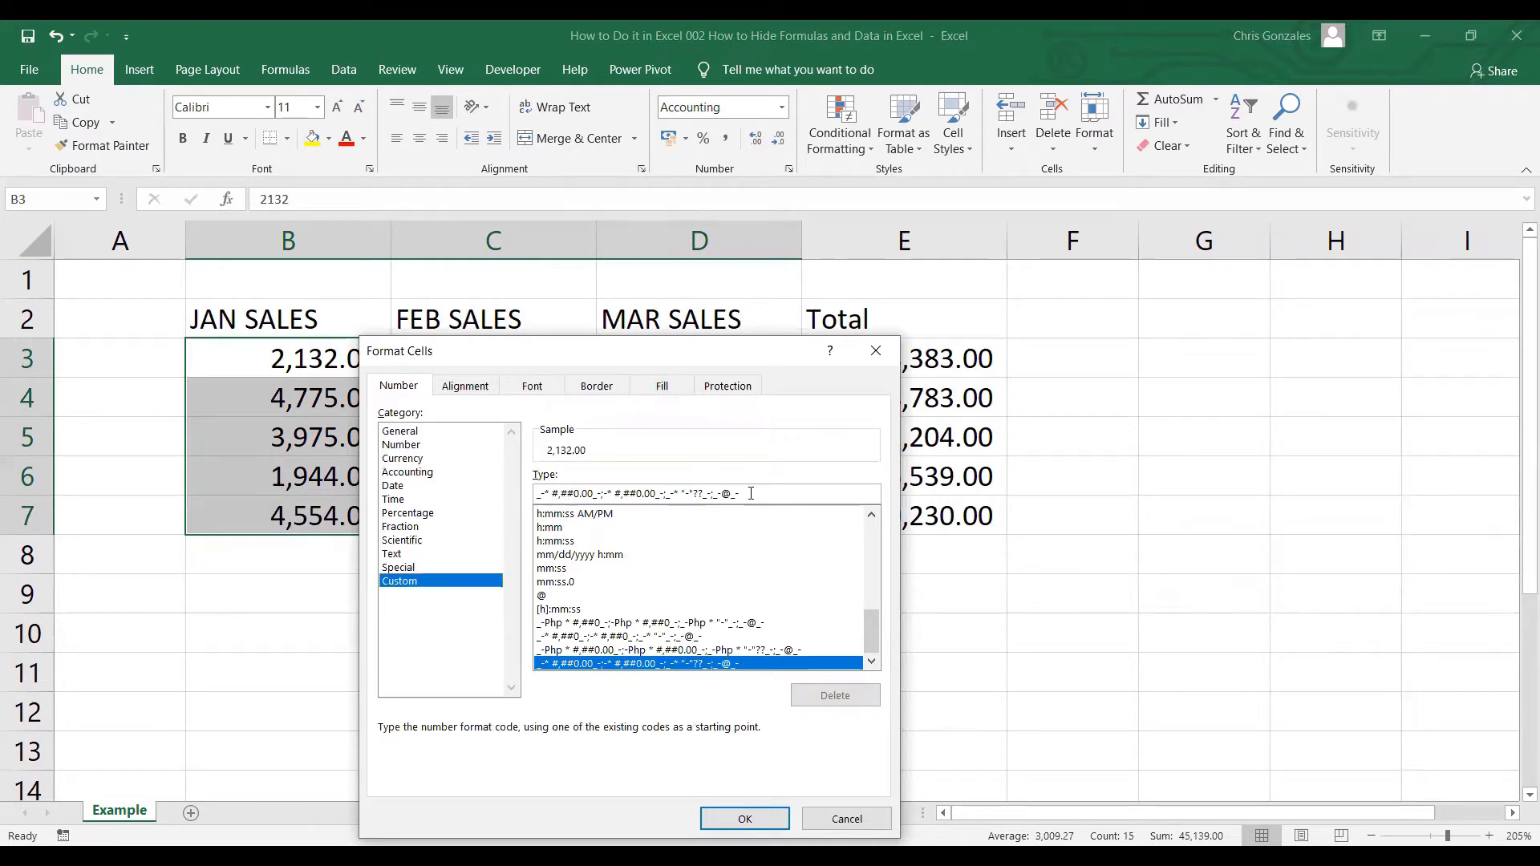
drag(751, 493, 512, 489)
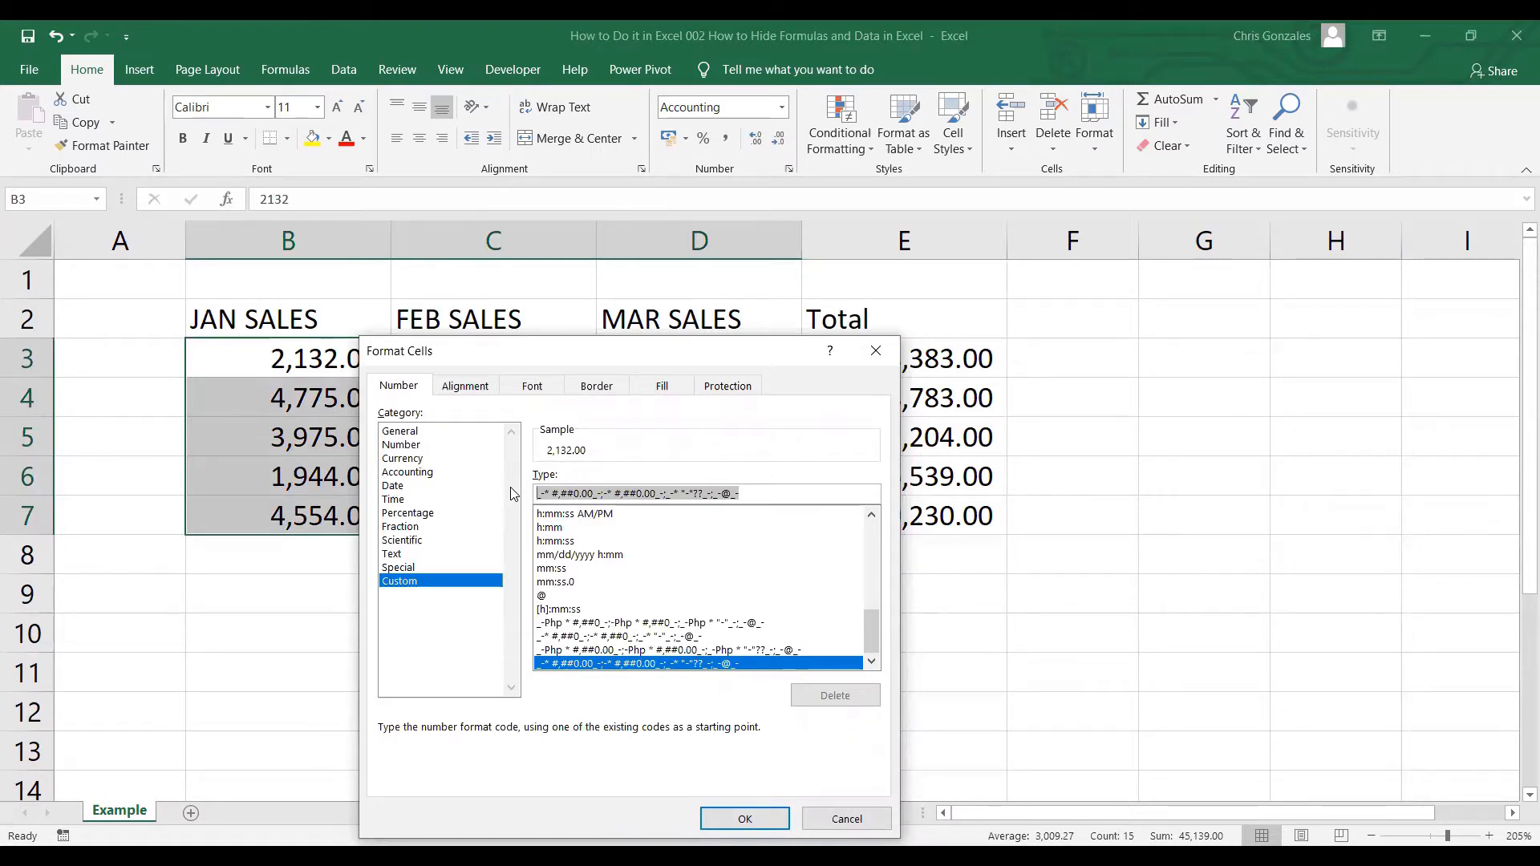
text(;)
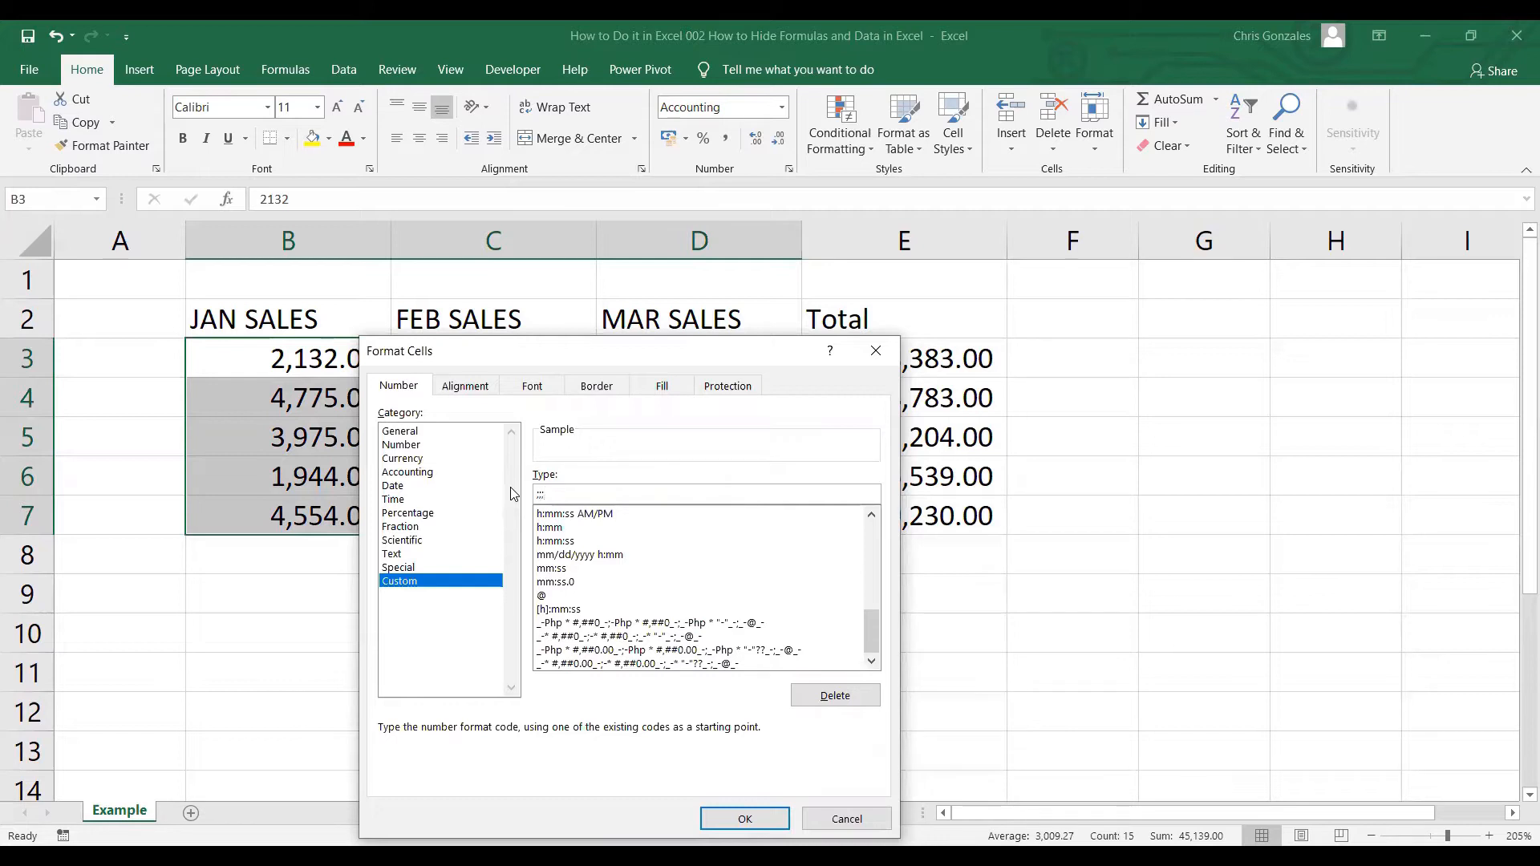
text(;;)
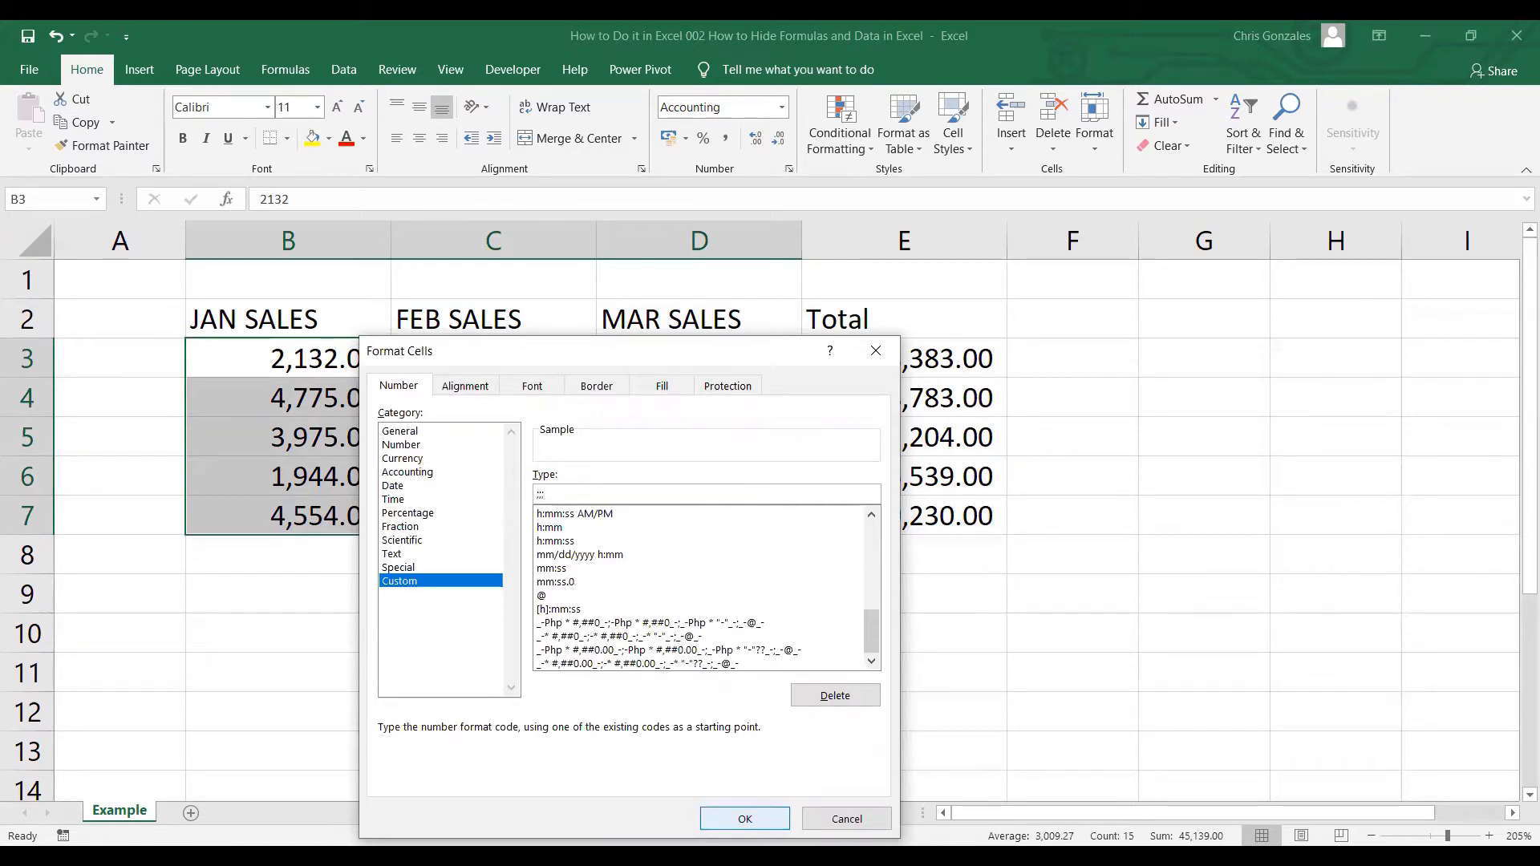
click(744, 818)
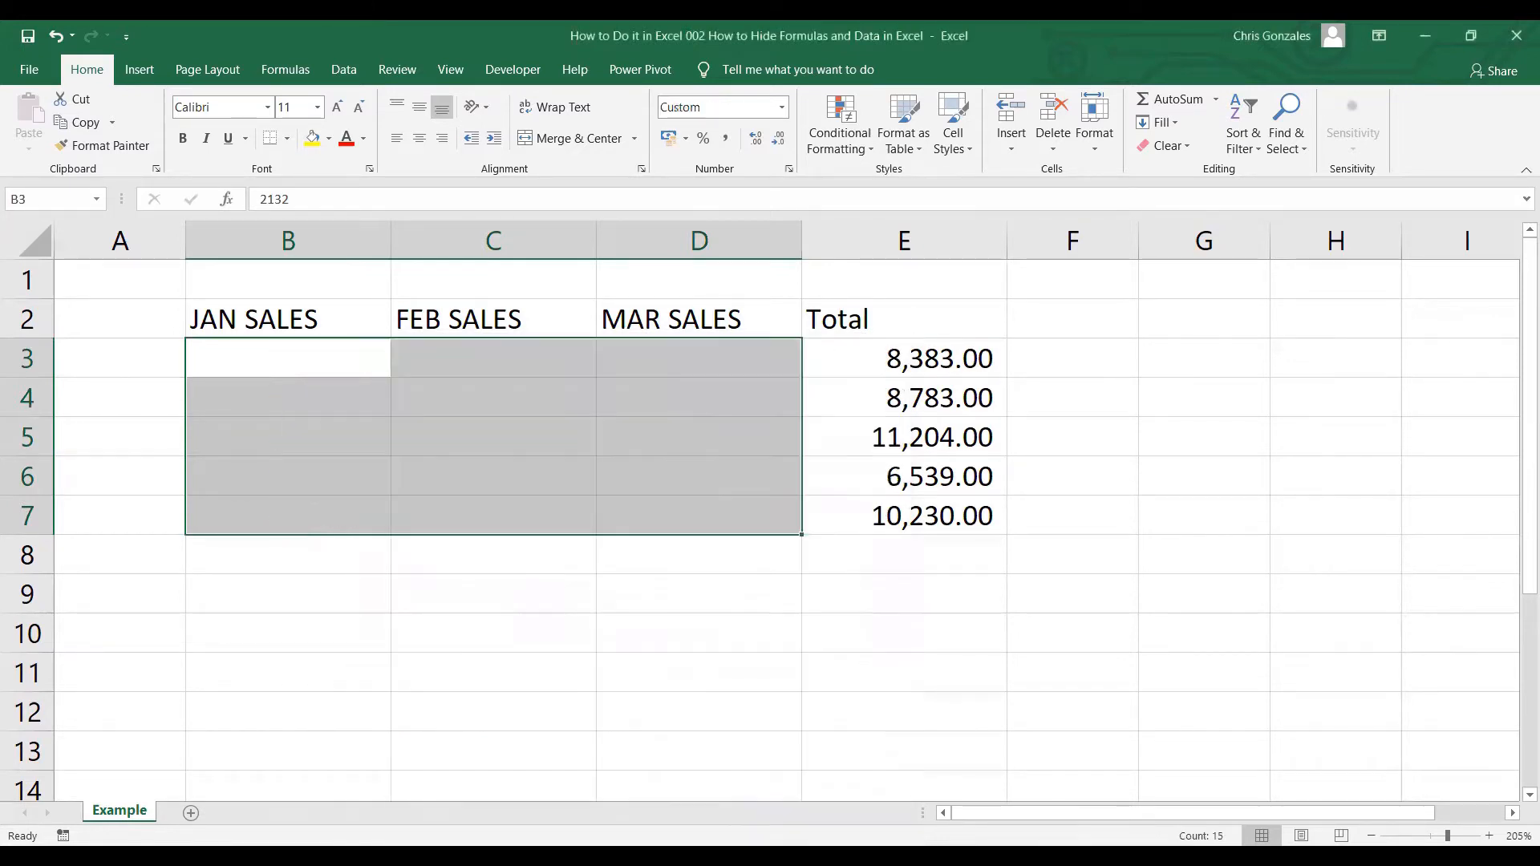
click(361, 358)
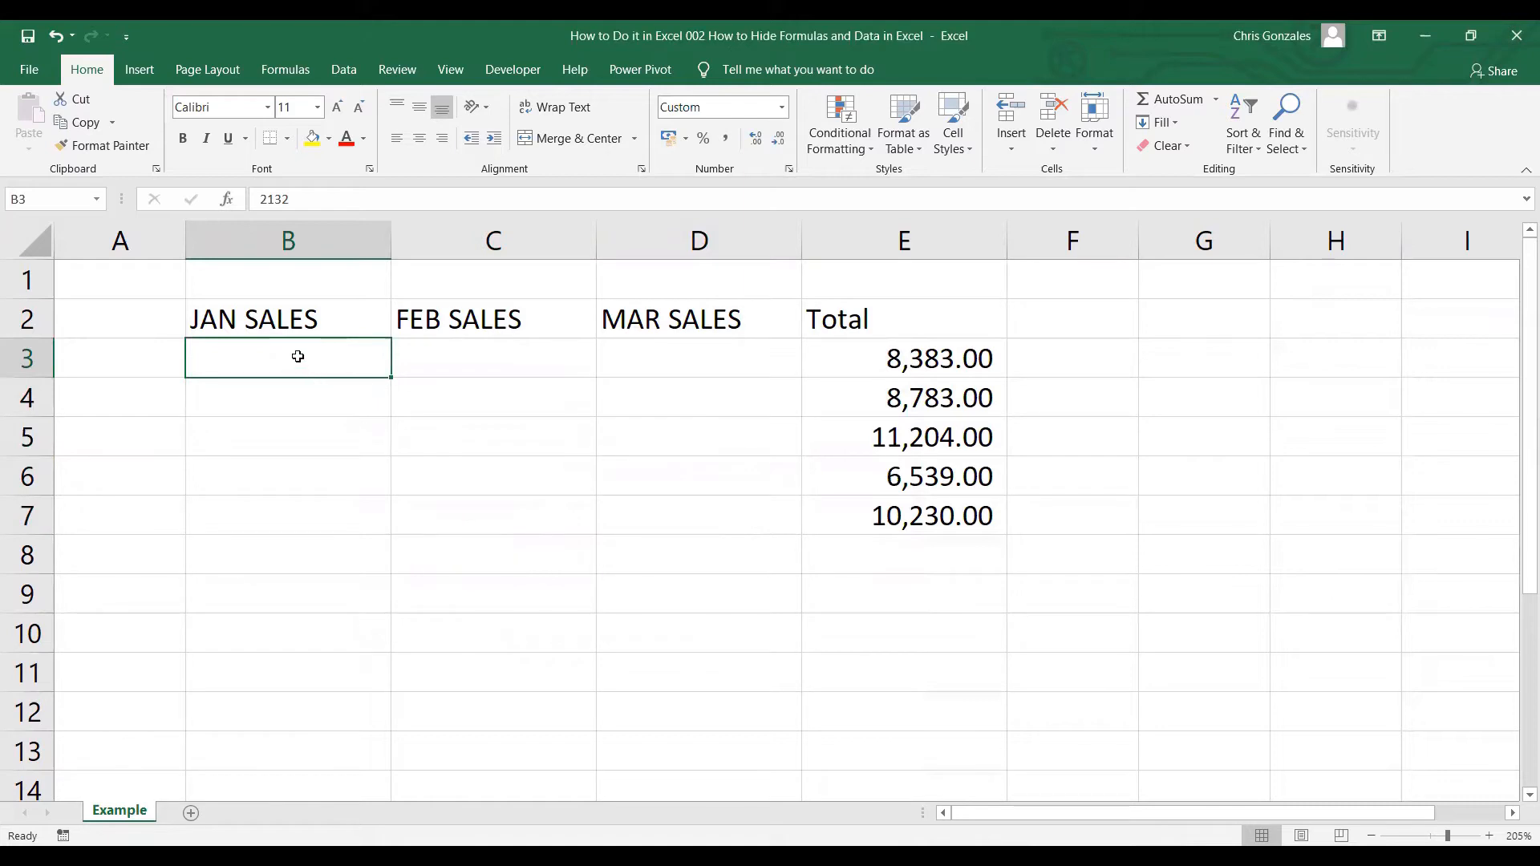
double_click(352, 354)
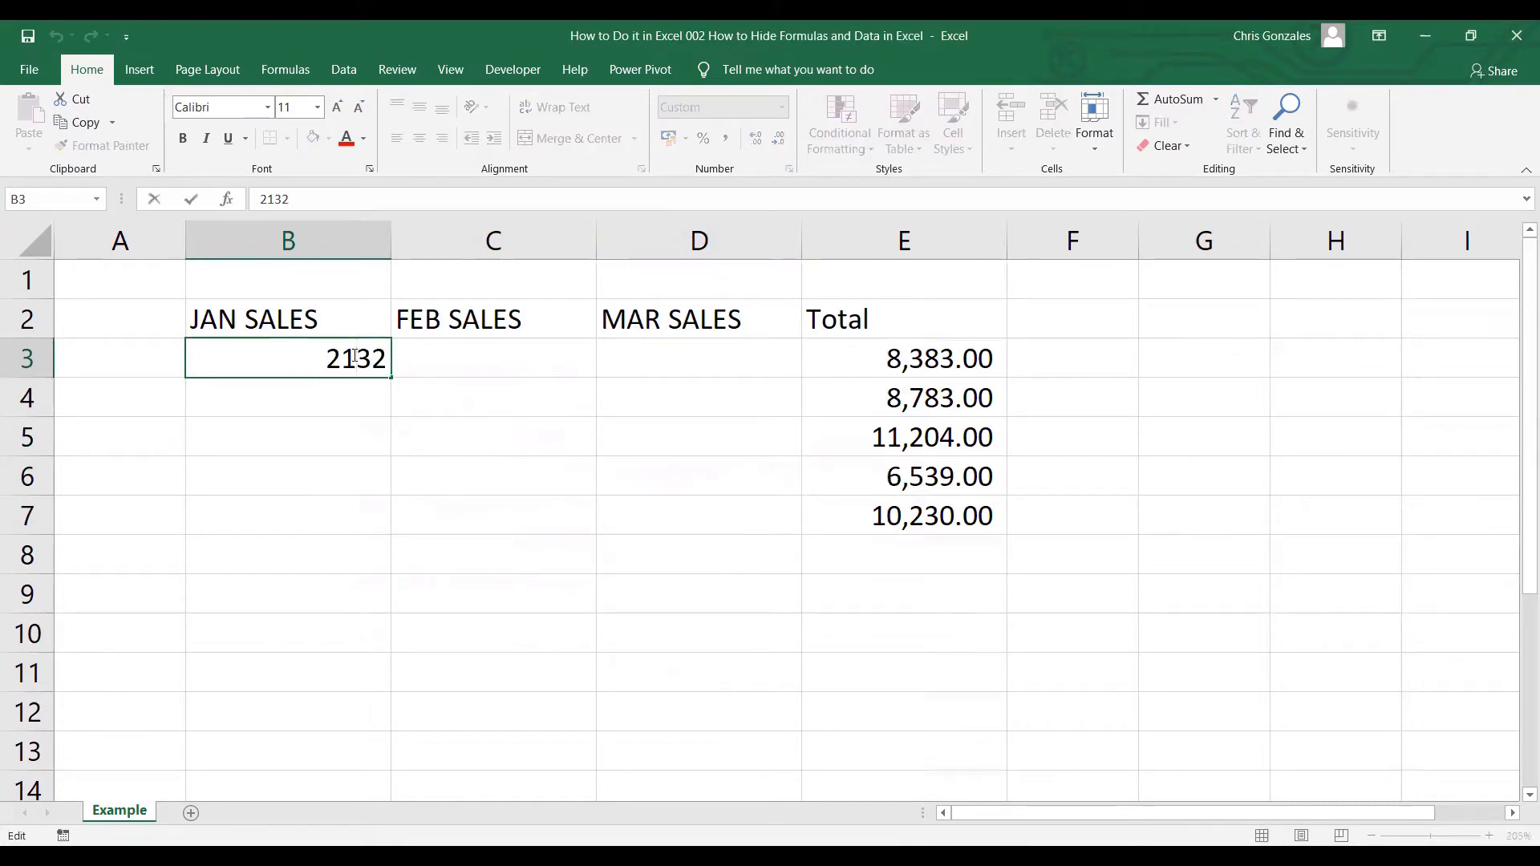
key(Return)
click(437, 357)
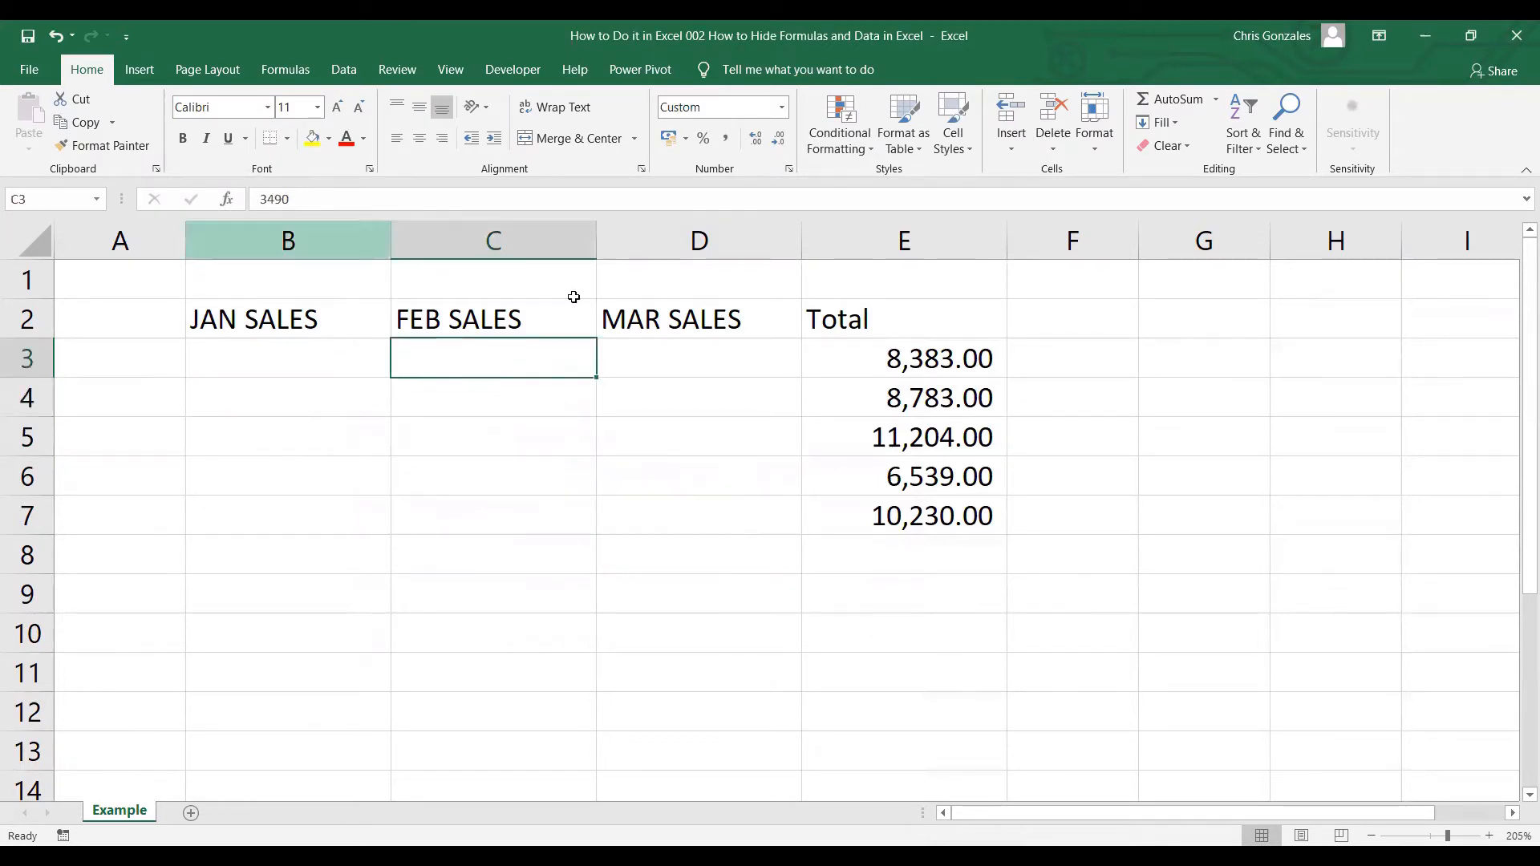
click(677, 358)
click(688, 409)
click(686, 441)
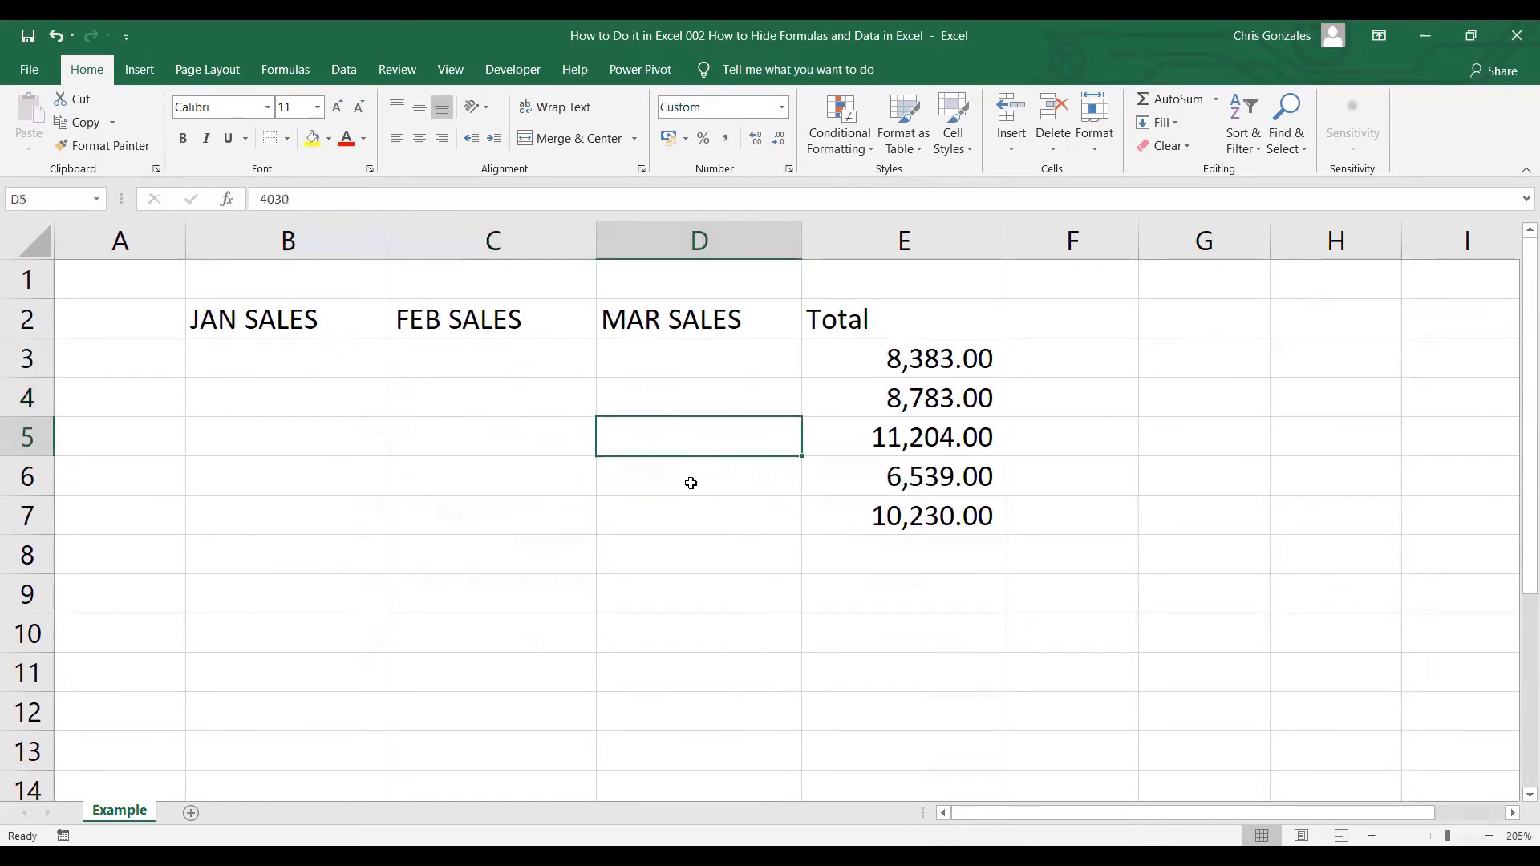
click(690, 483)
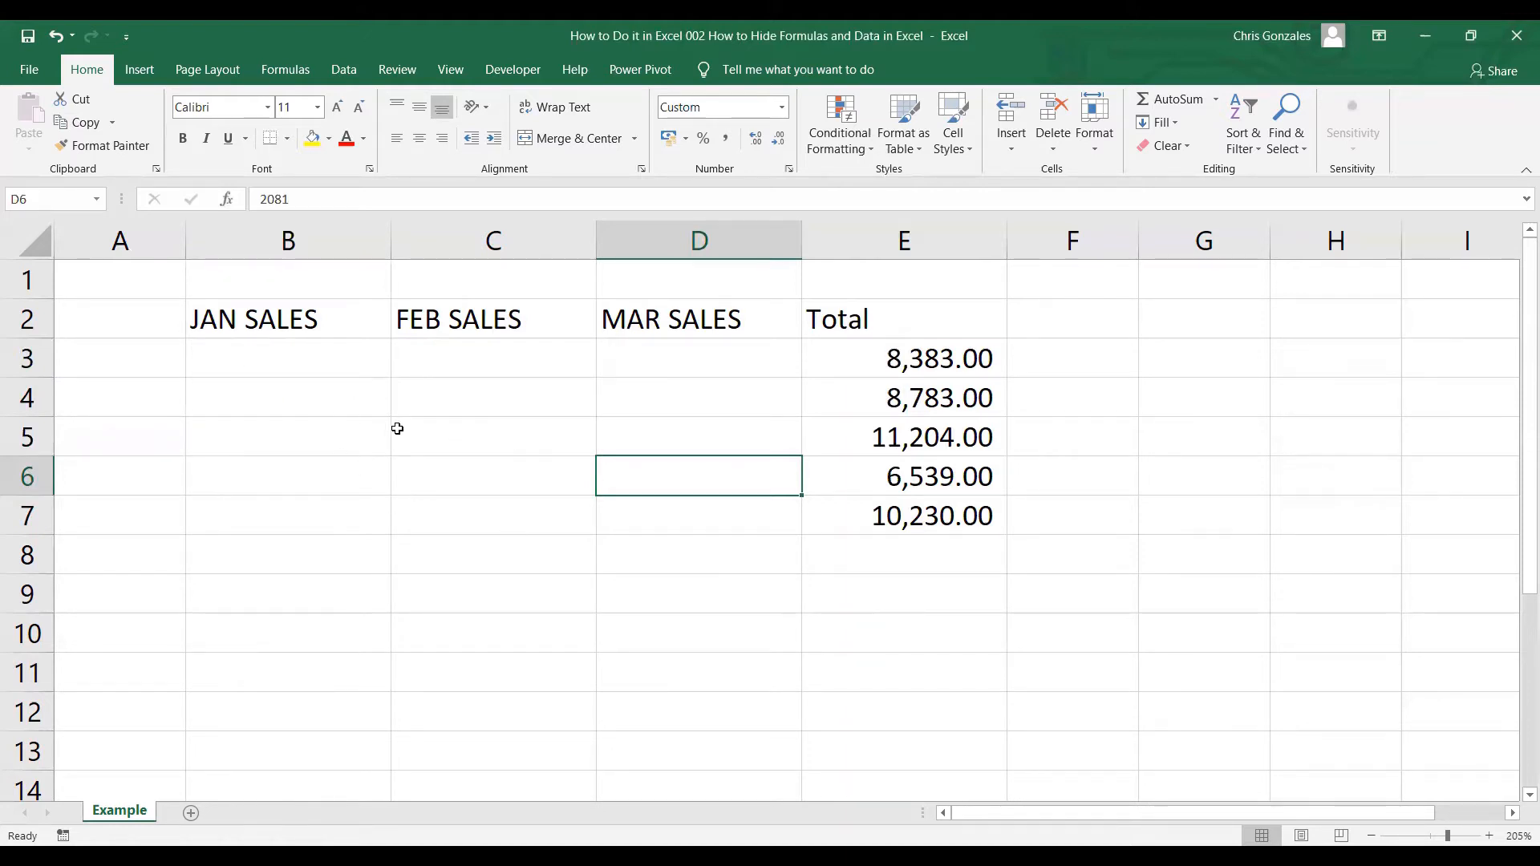
Replace the ;;; code on B3:D7 with Number format (2 decimals), then select Total cell E3.
drag(315, 355, 618, 520)
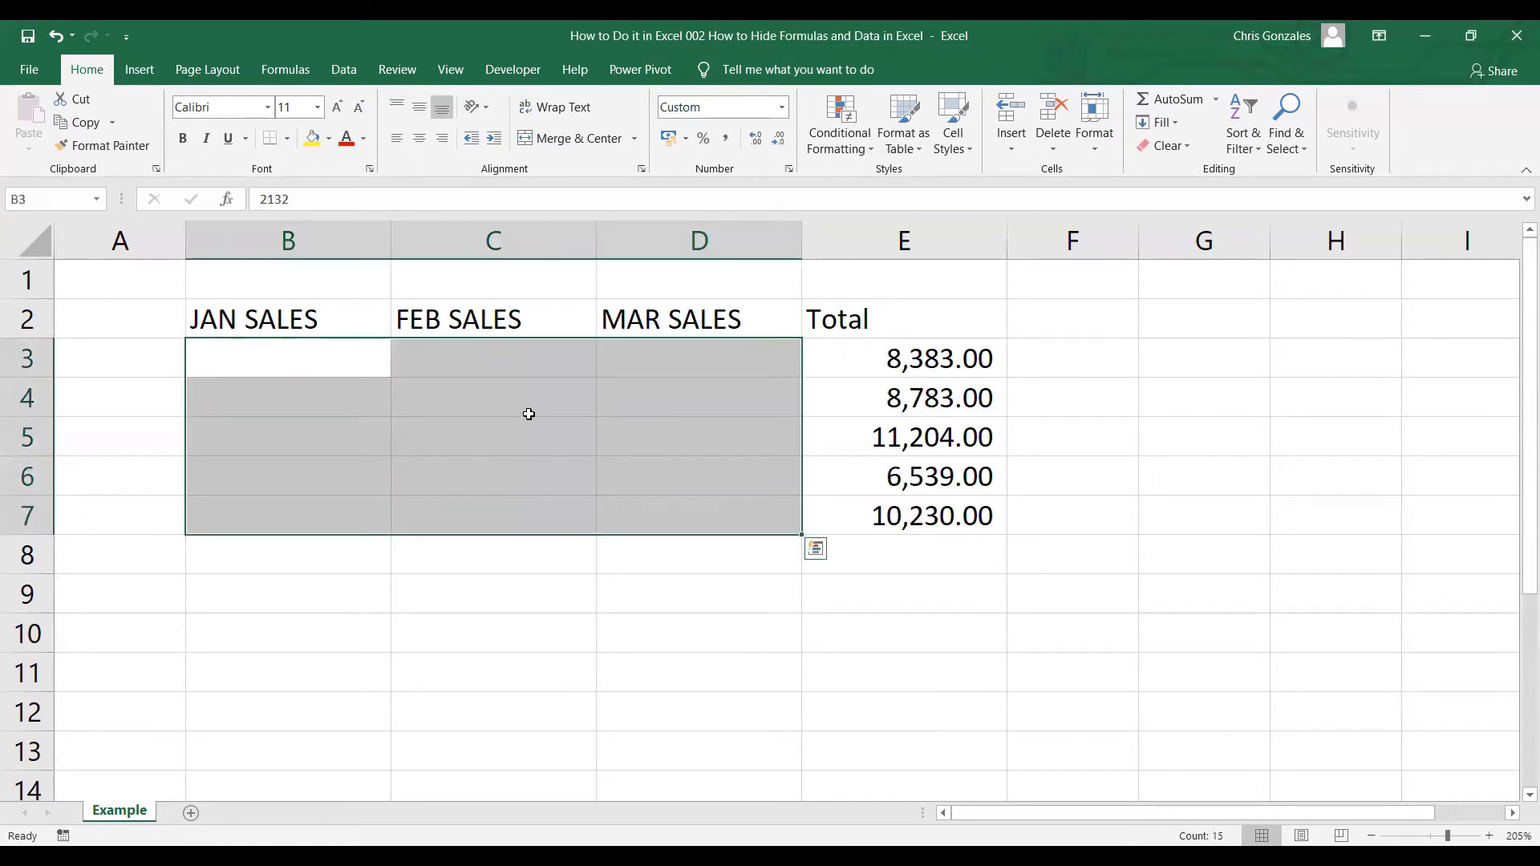
right_click(529, 414)
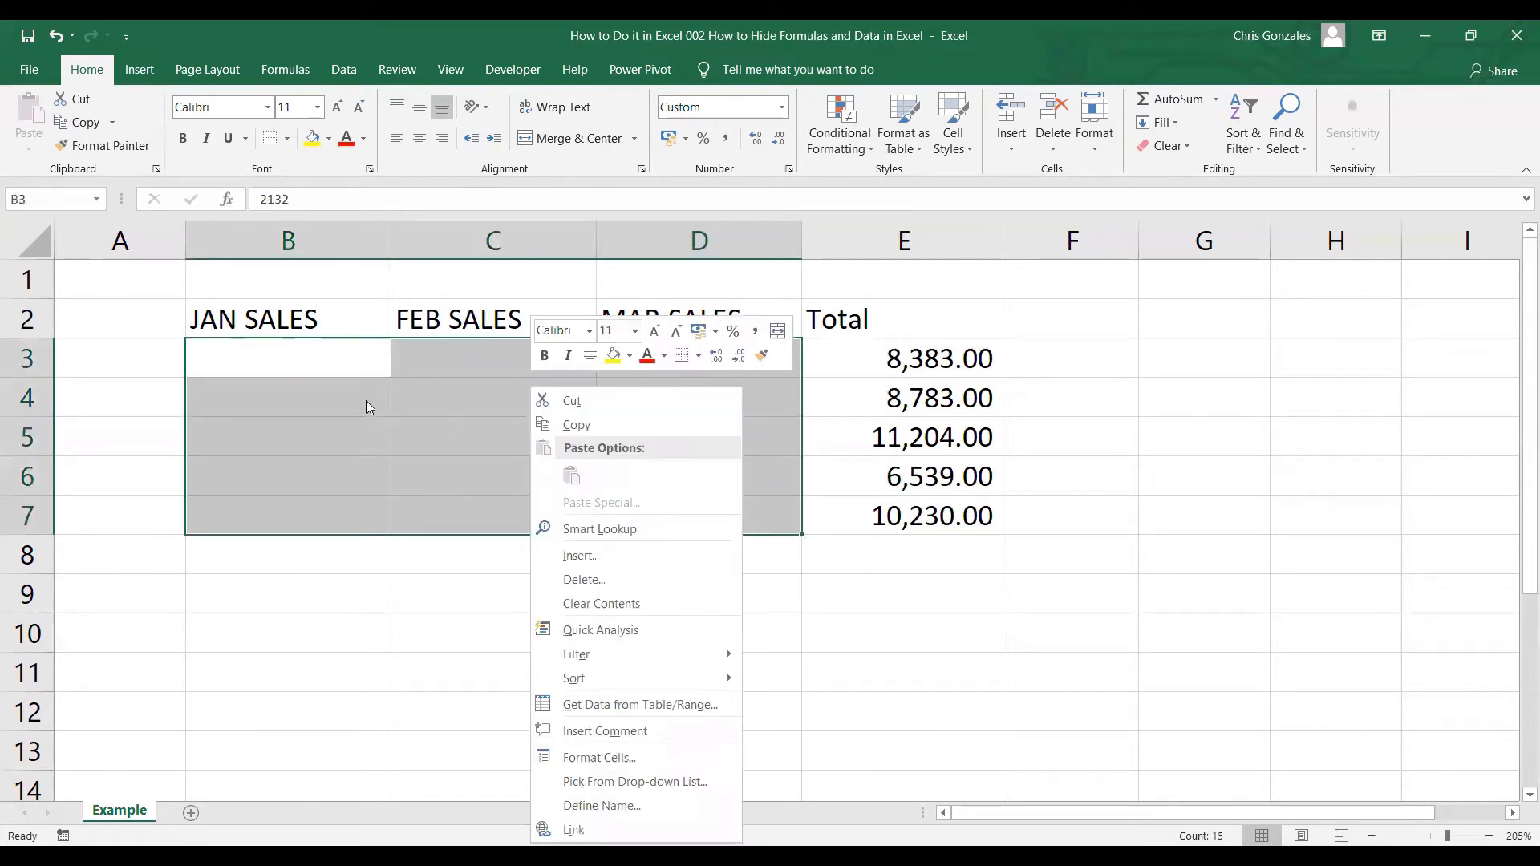
click(632, 761)
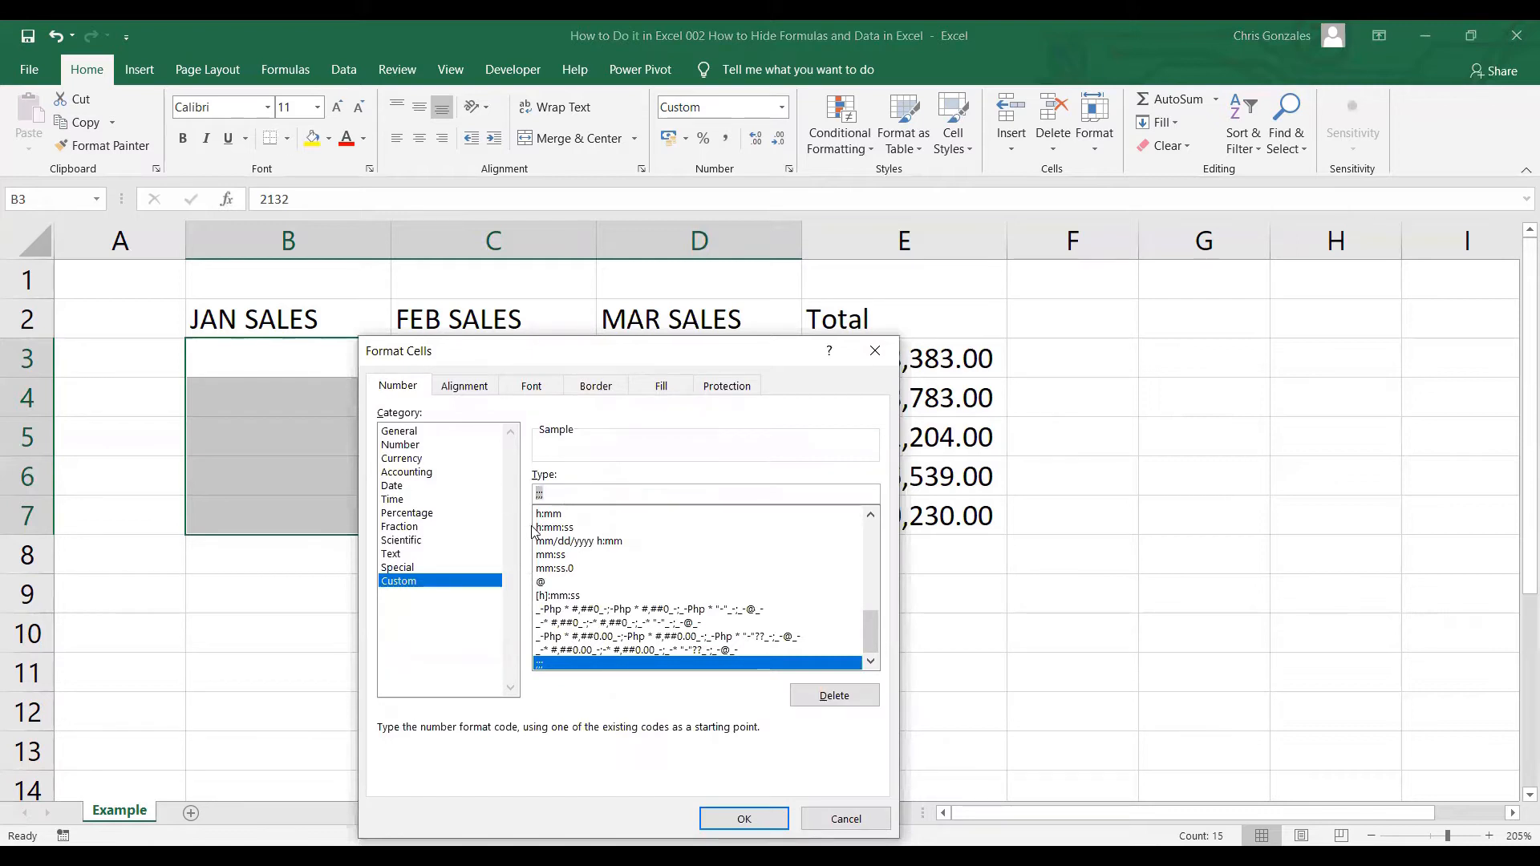
key(BackSpace)
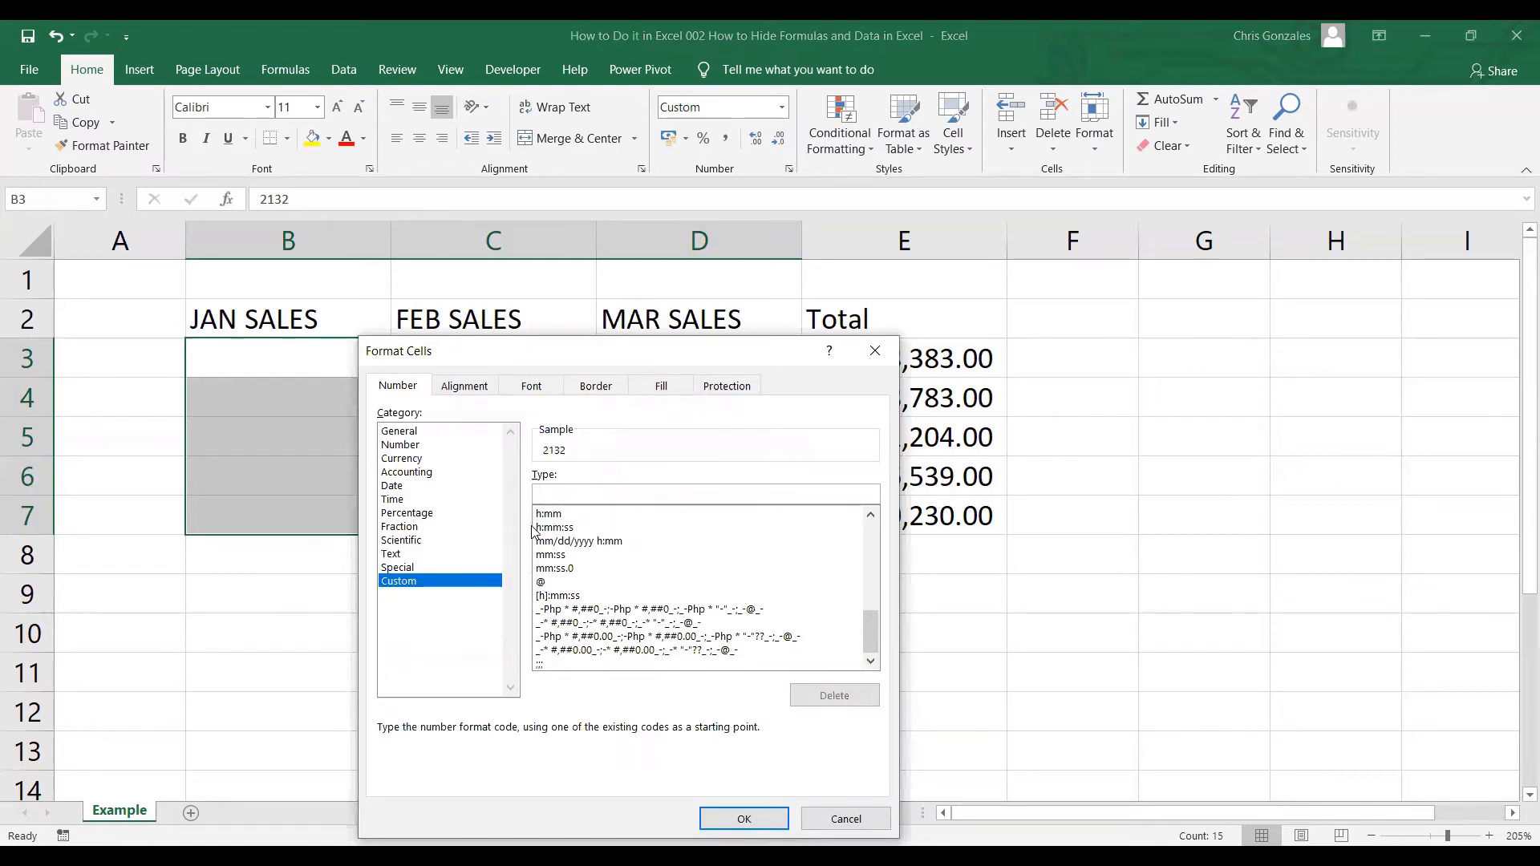
click(435, 448)
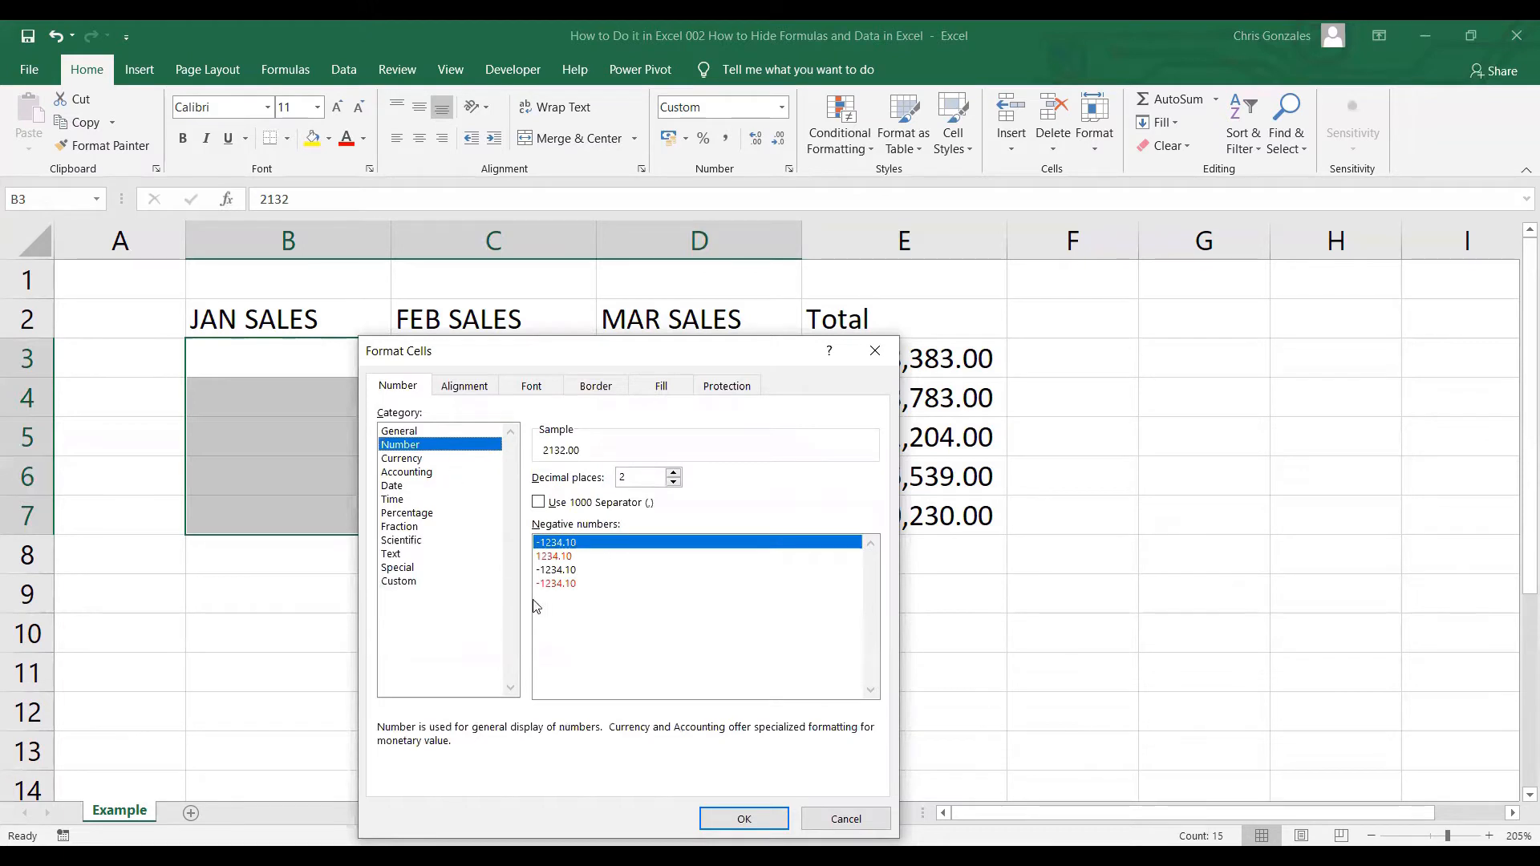
click(744, 818)
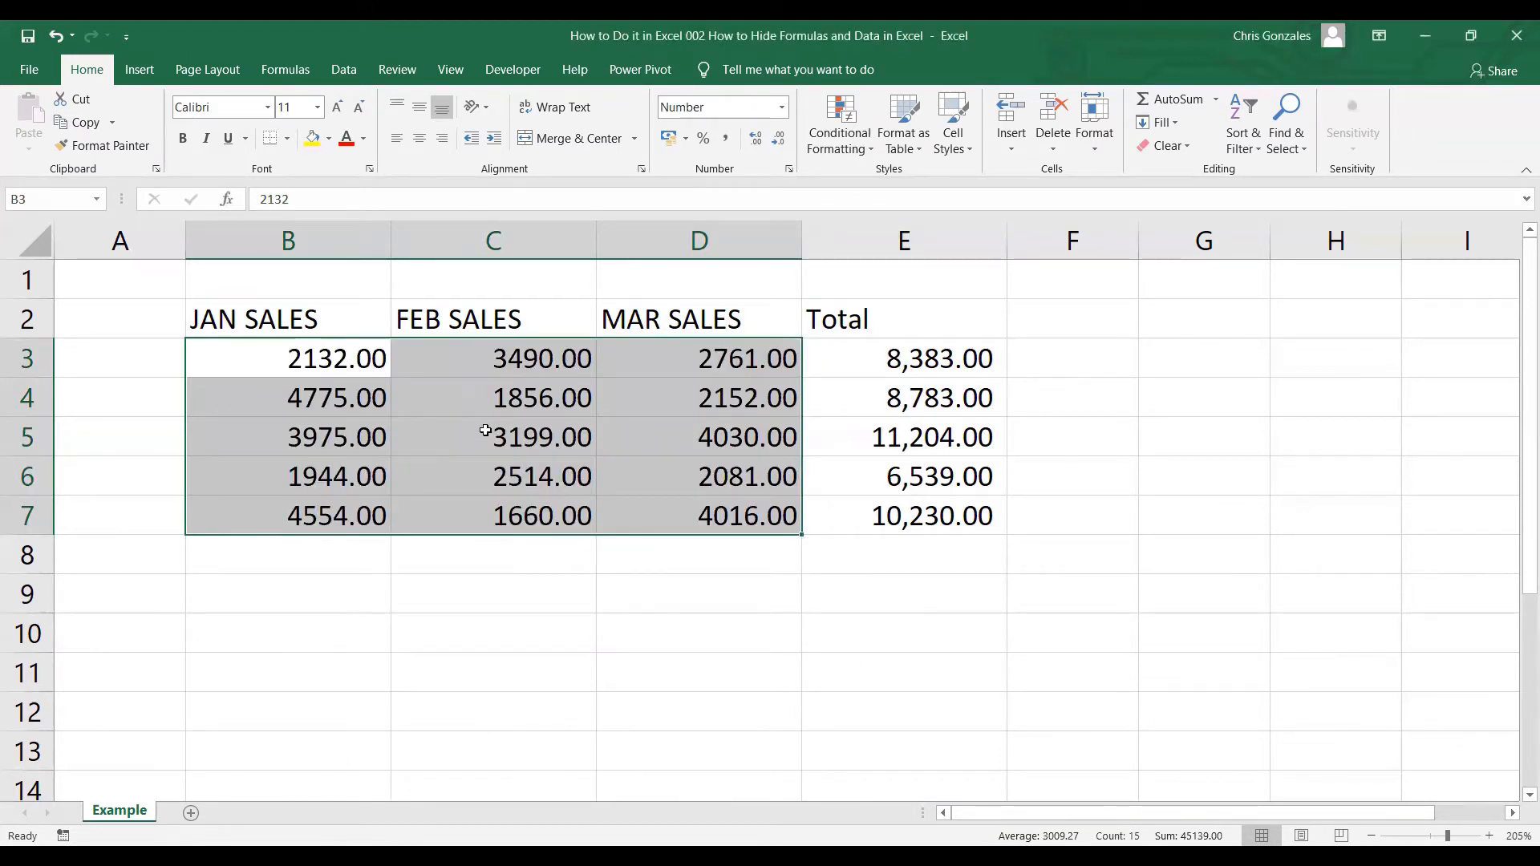
click(858, 357)
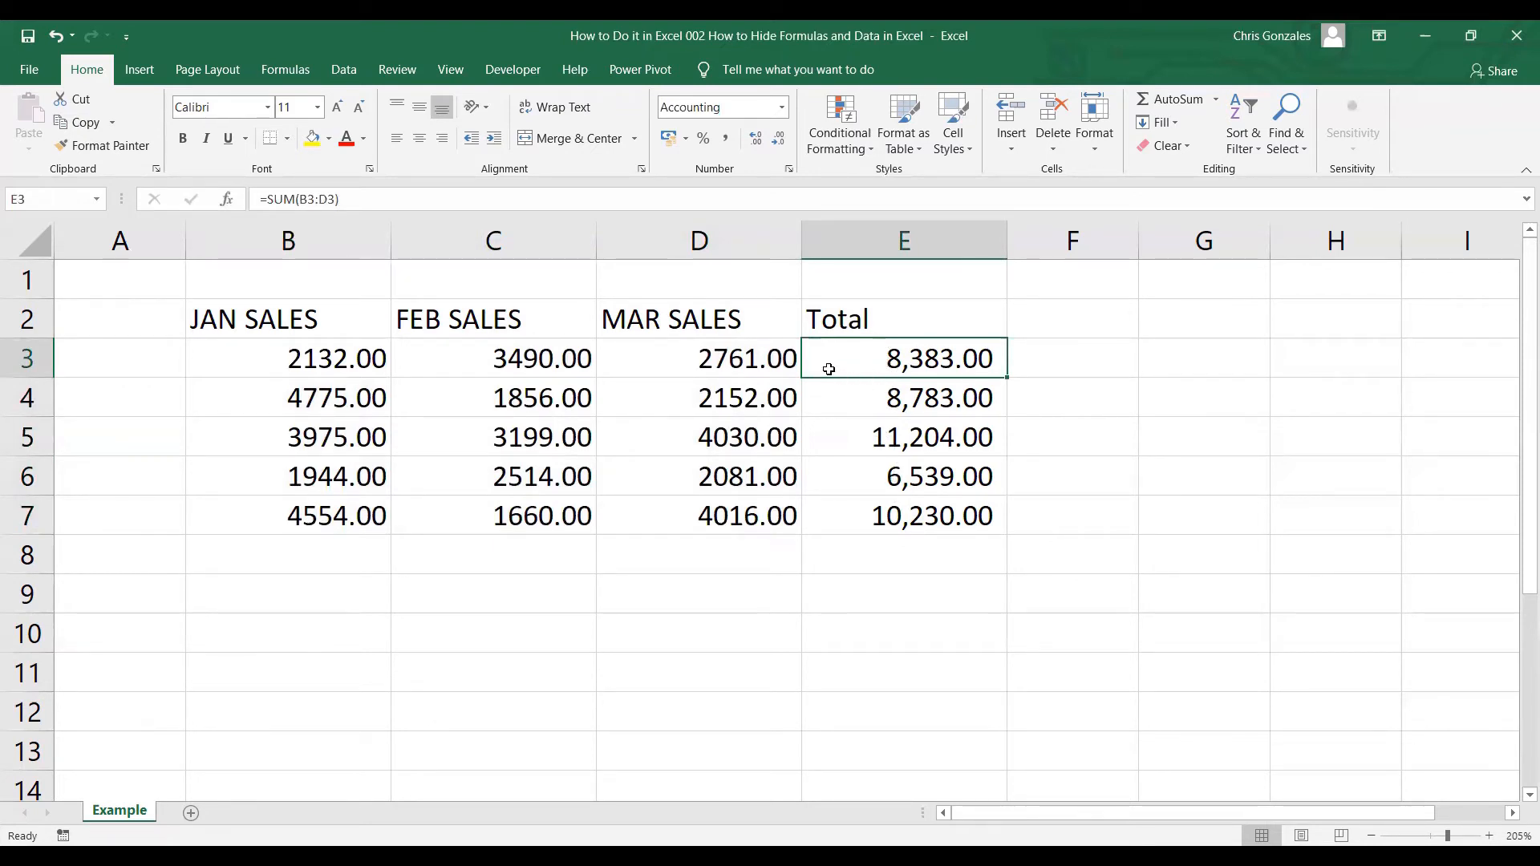
click(325, 354)
click(509, 353)
click(698, 353)
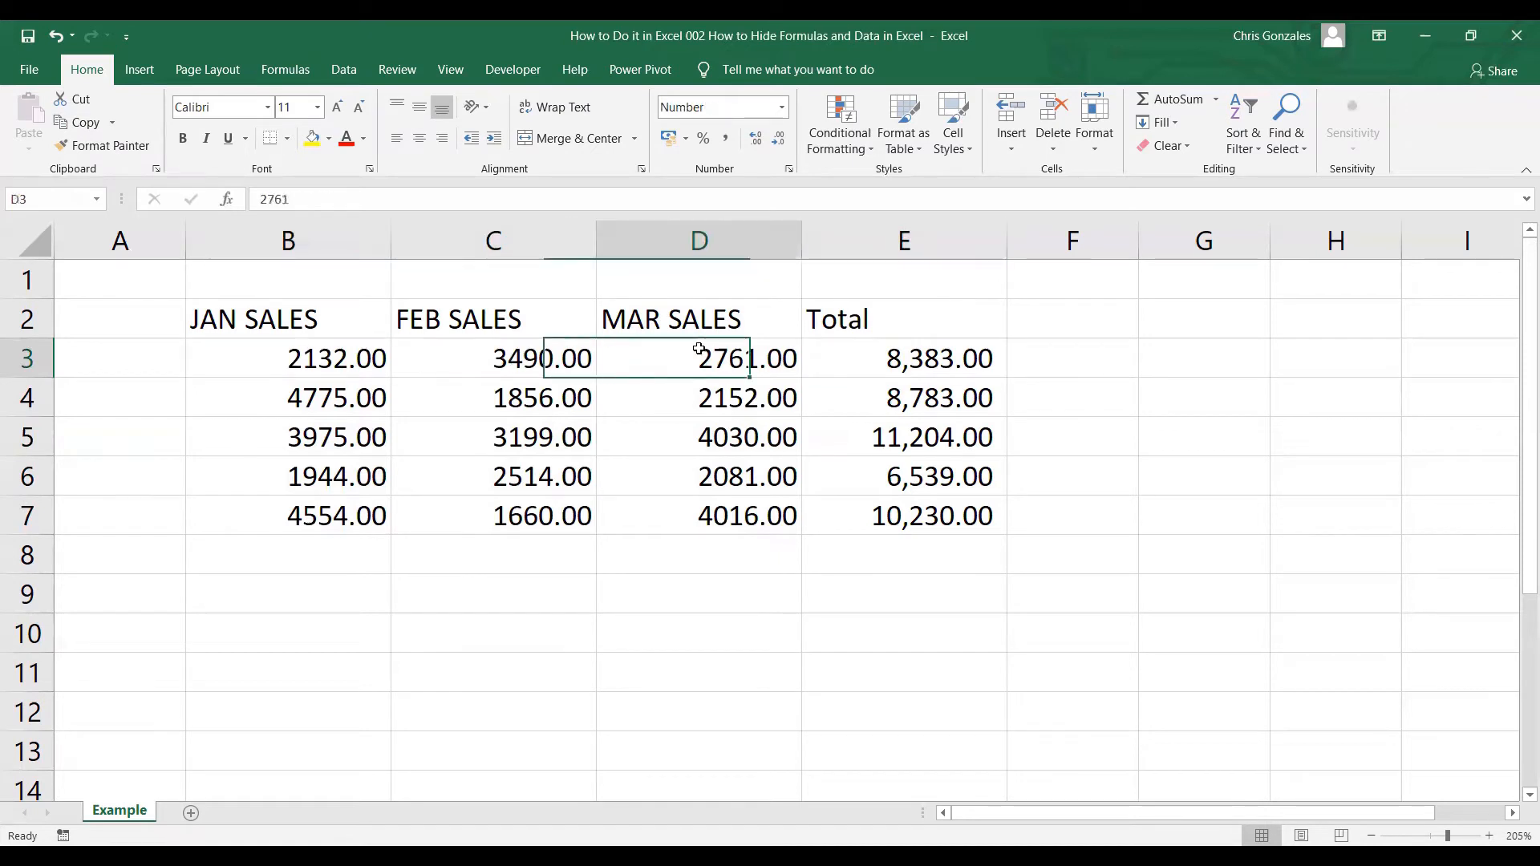
click(843, 354)
click(349, 407)
click(514, 402)
click(706, 399)
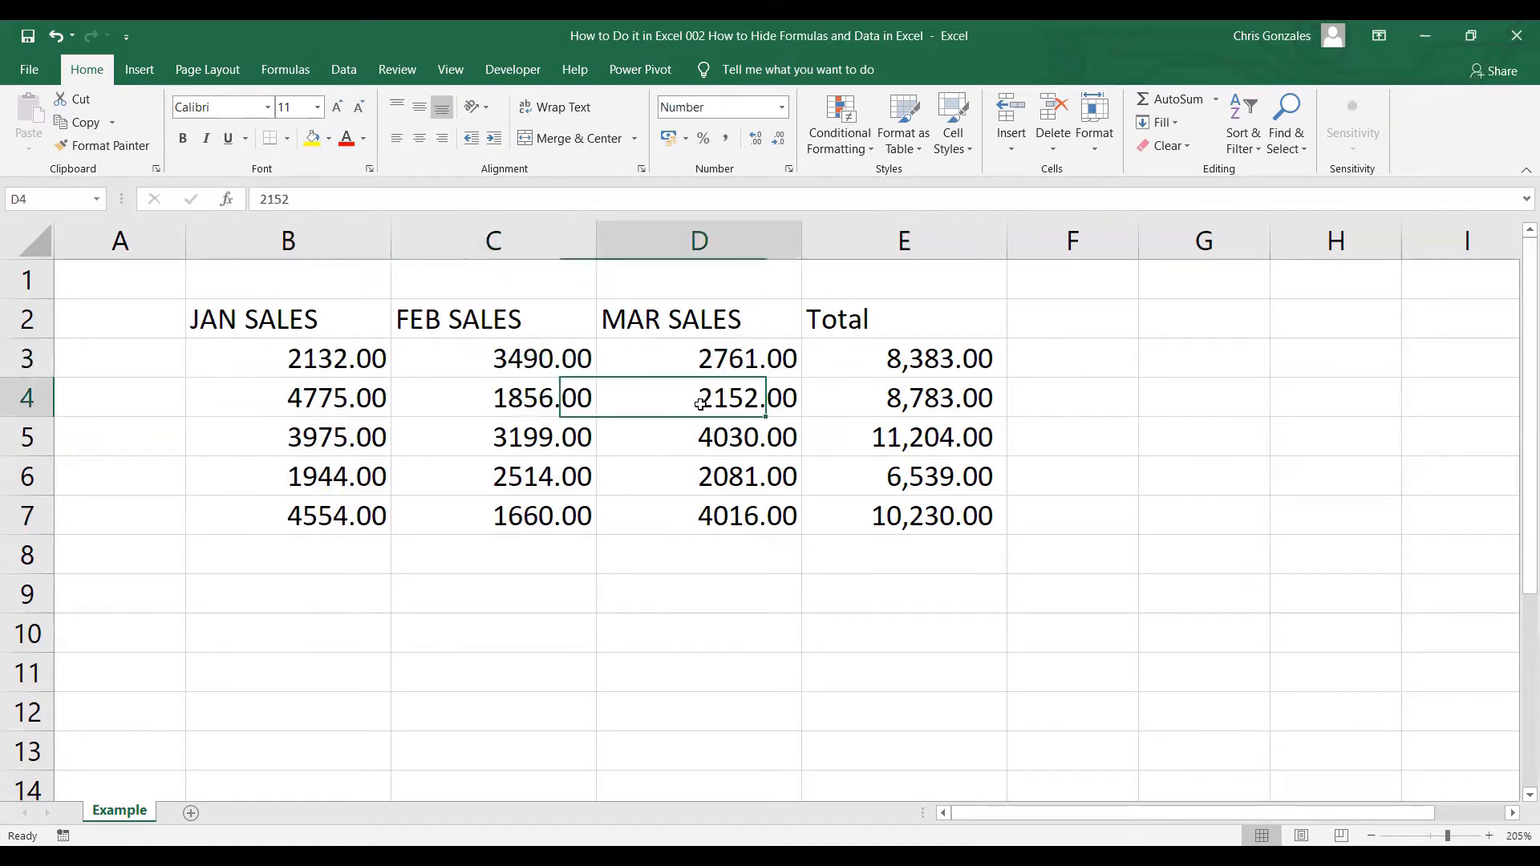
click(853, 402)
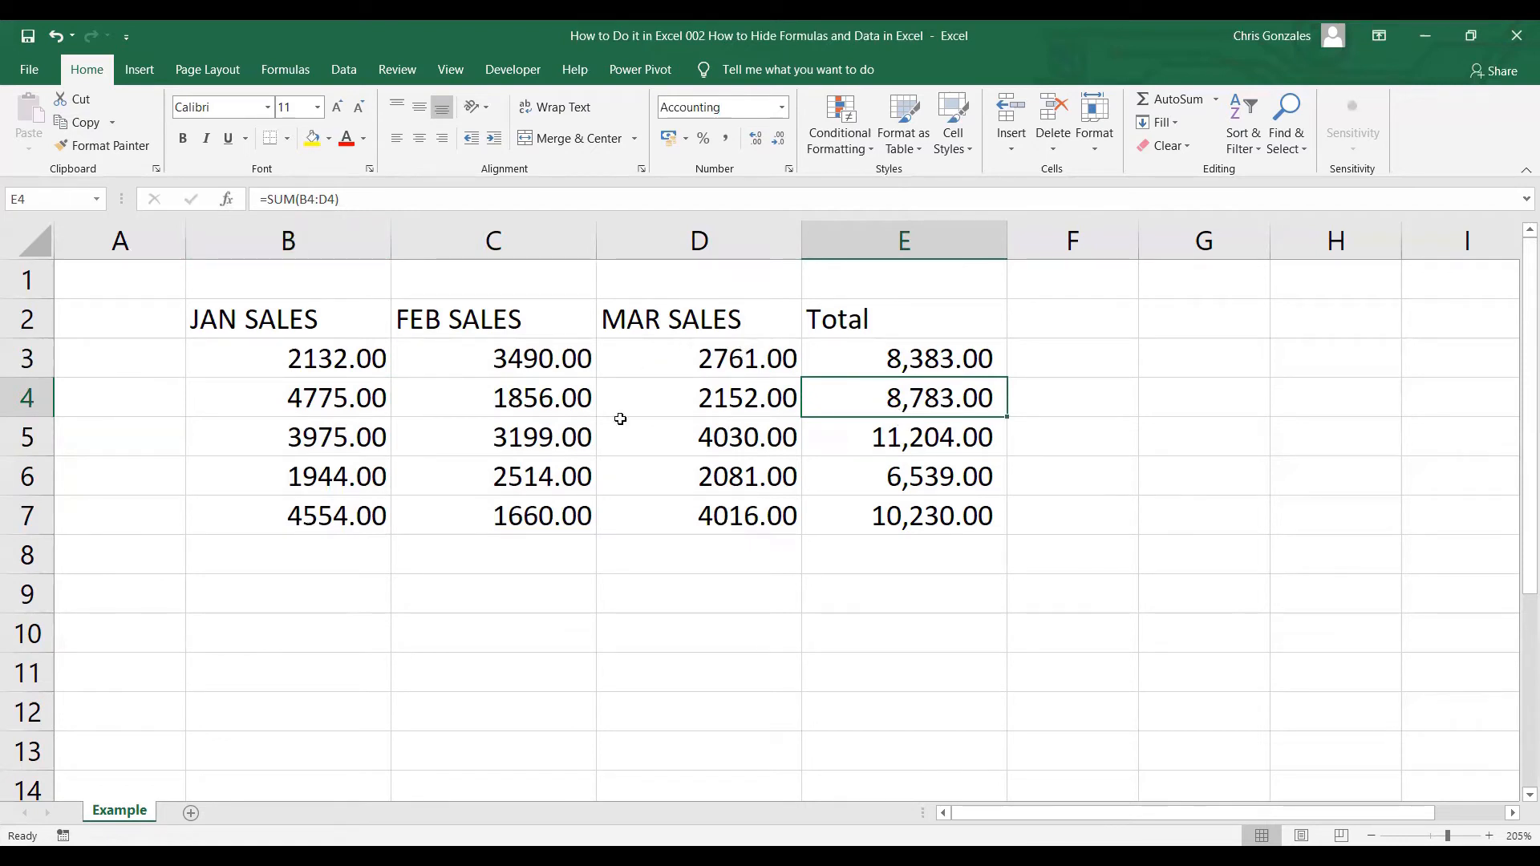
drag(297, 359, 912, 506)
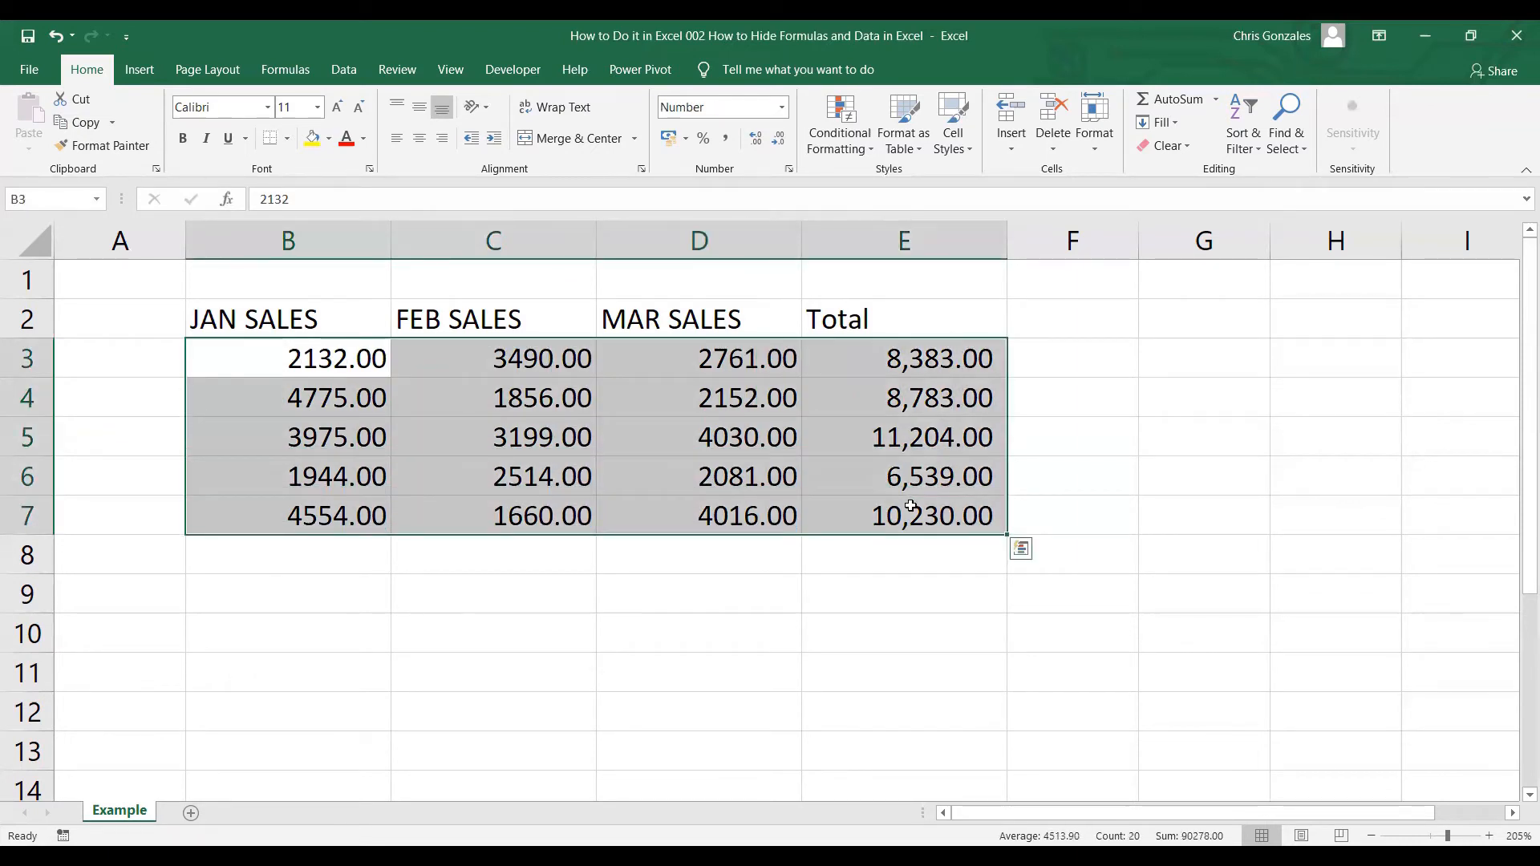
Tick Hidden alongside Locked in the Protection options for table B3:E7.
right_click(711, 393)
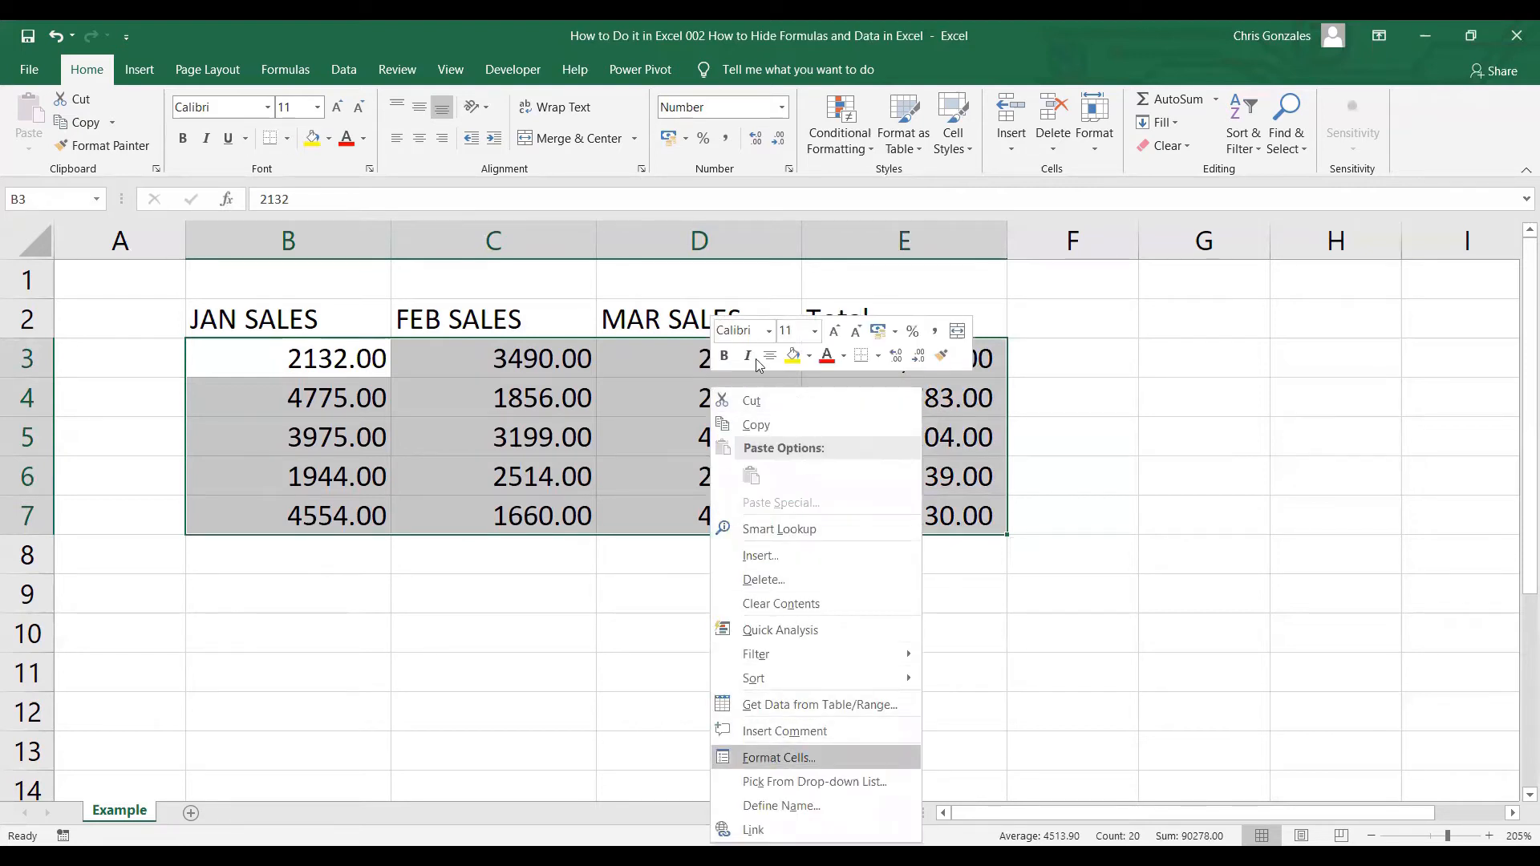
key(Return)
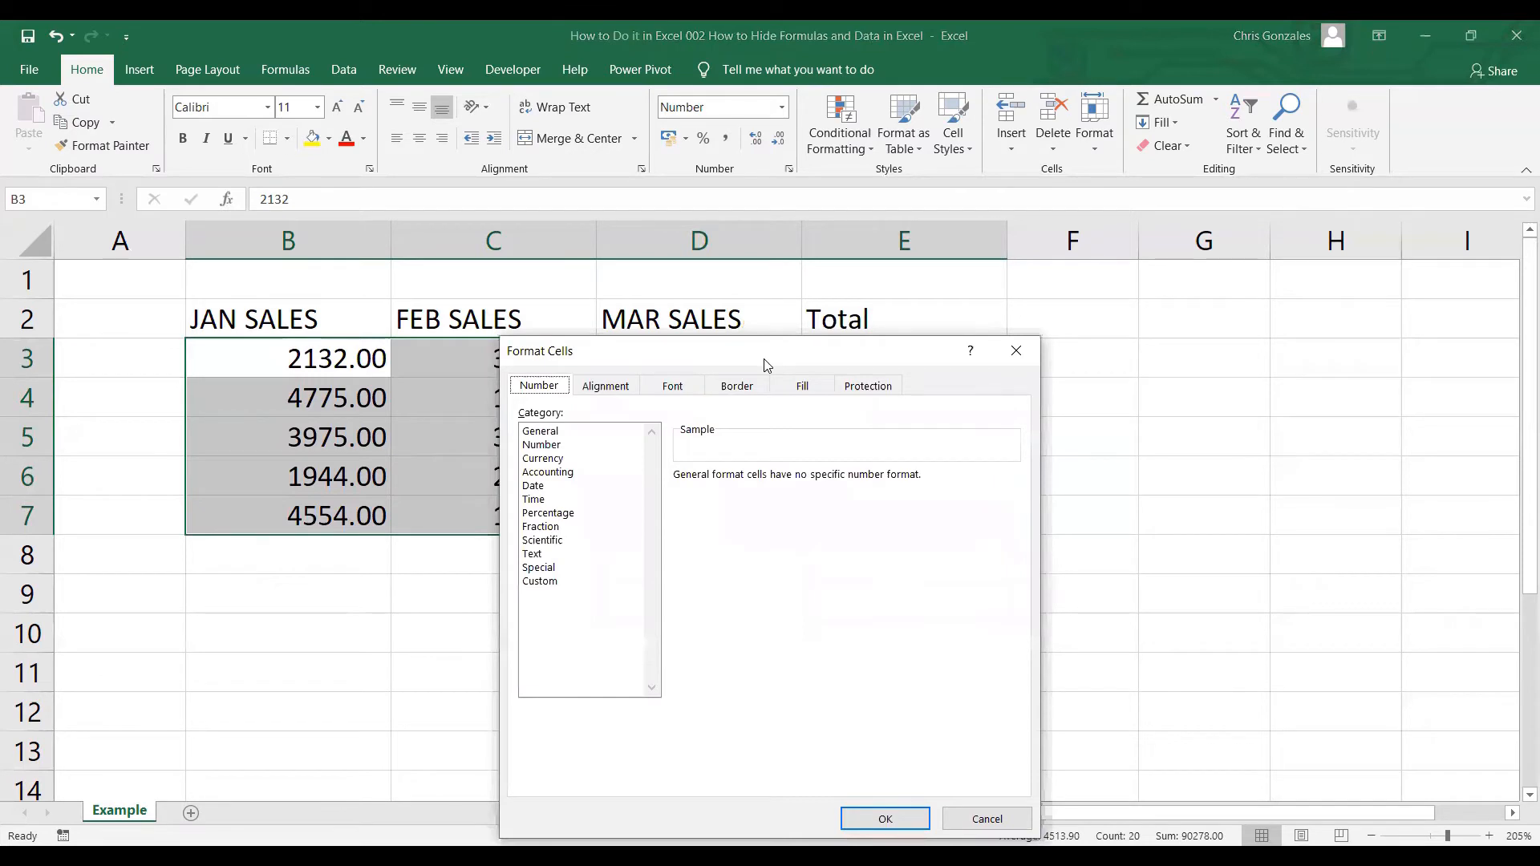
drag(766, 365, 1013, 587)
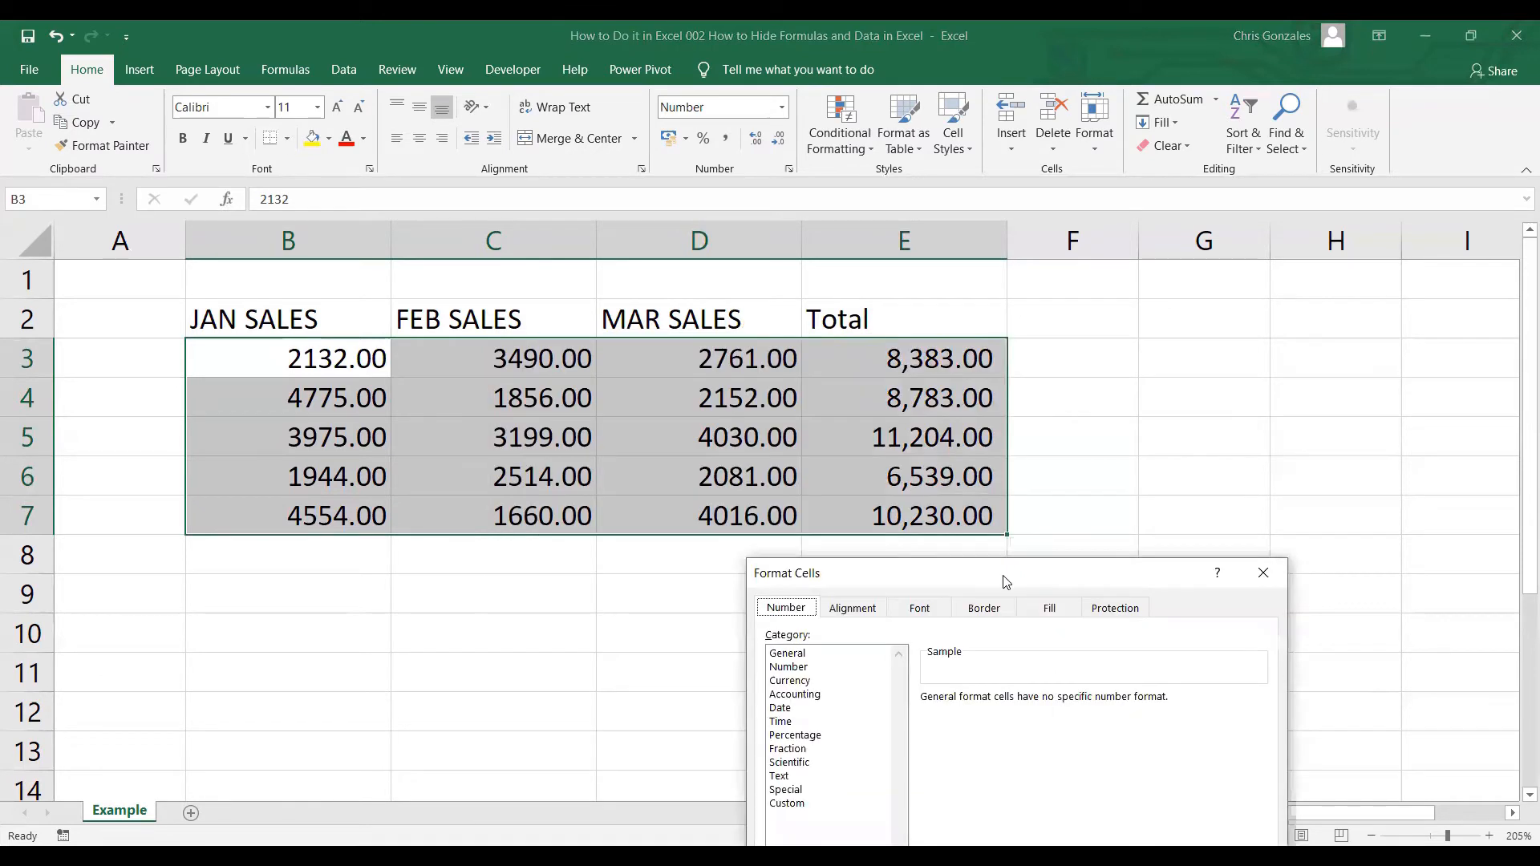
click(1110, 610)
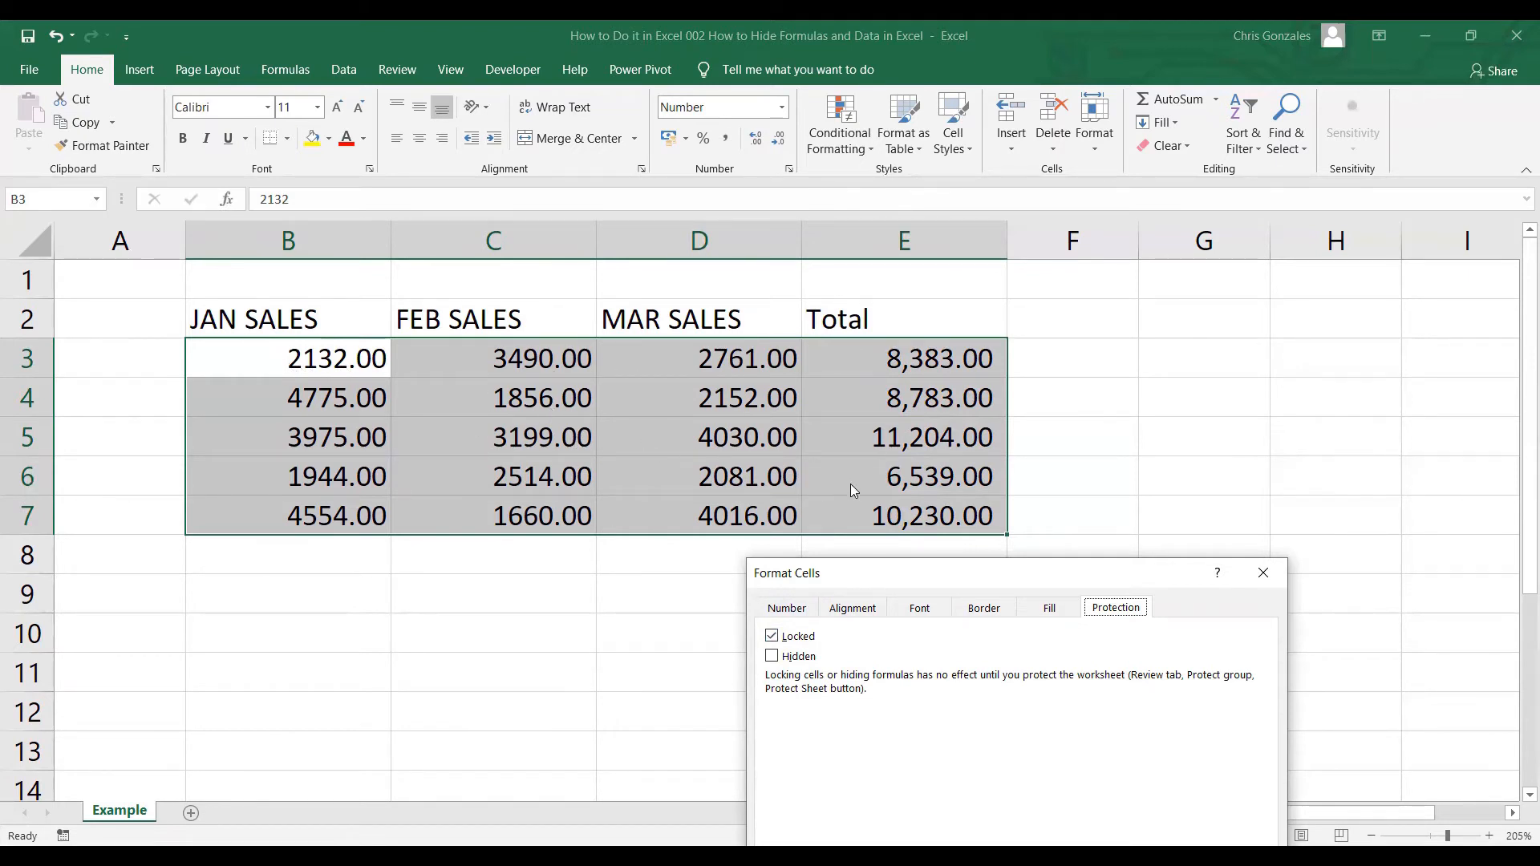
click(772, 657)
drag(987, 580, 1172, 256)
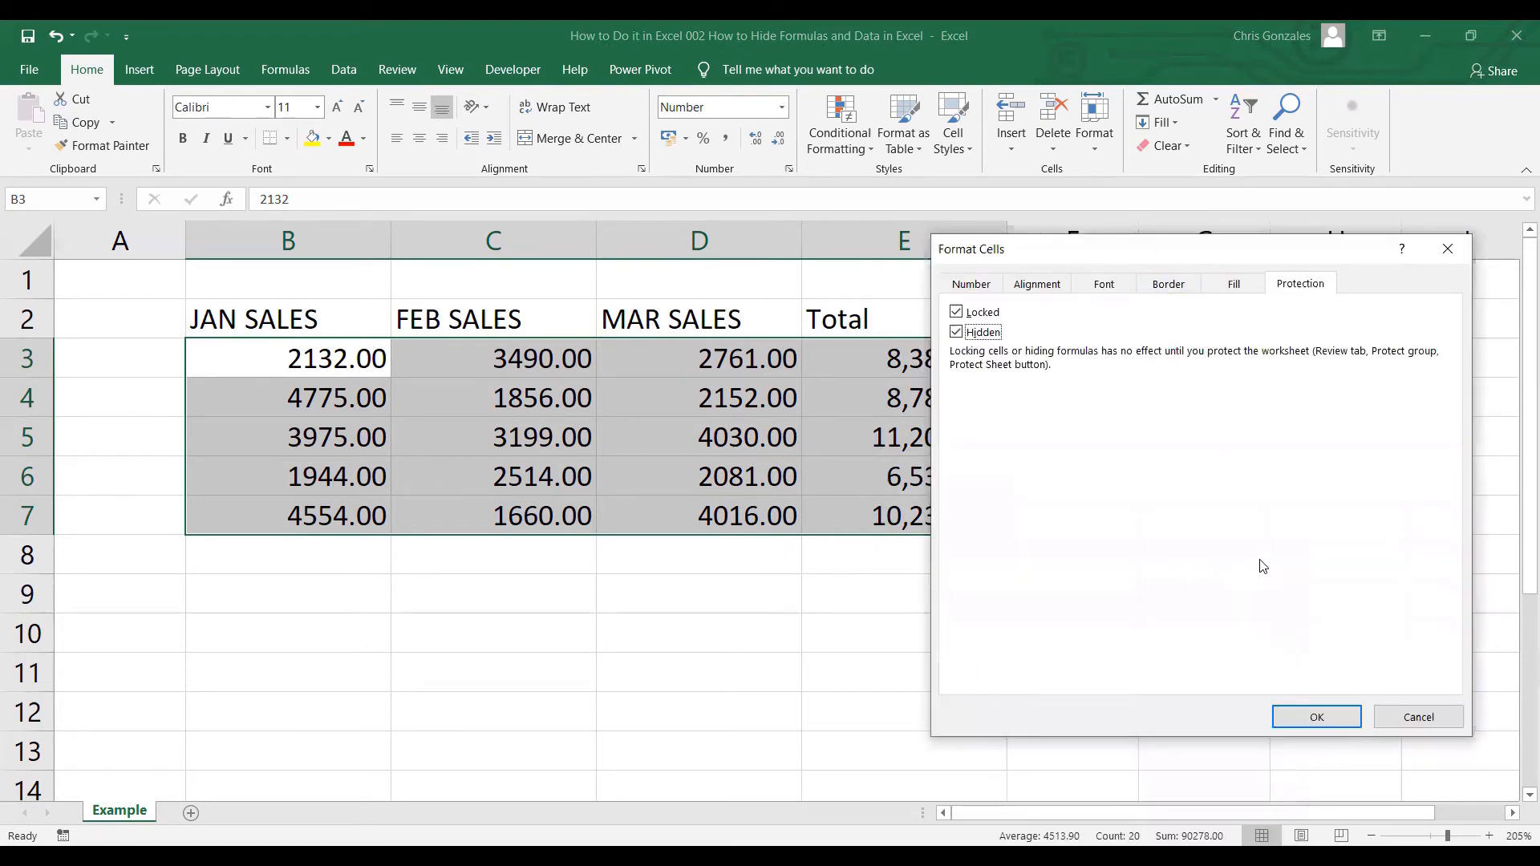
click(1317, 717)
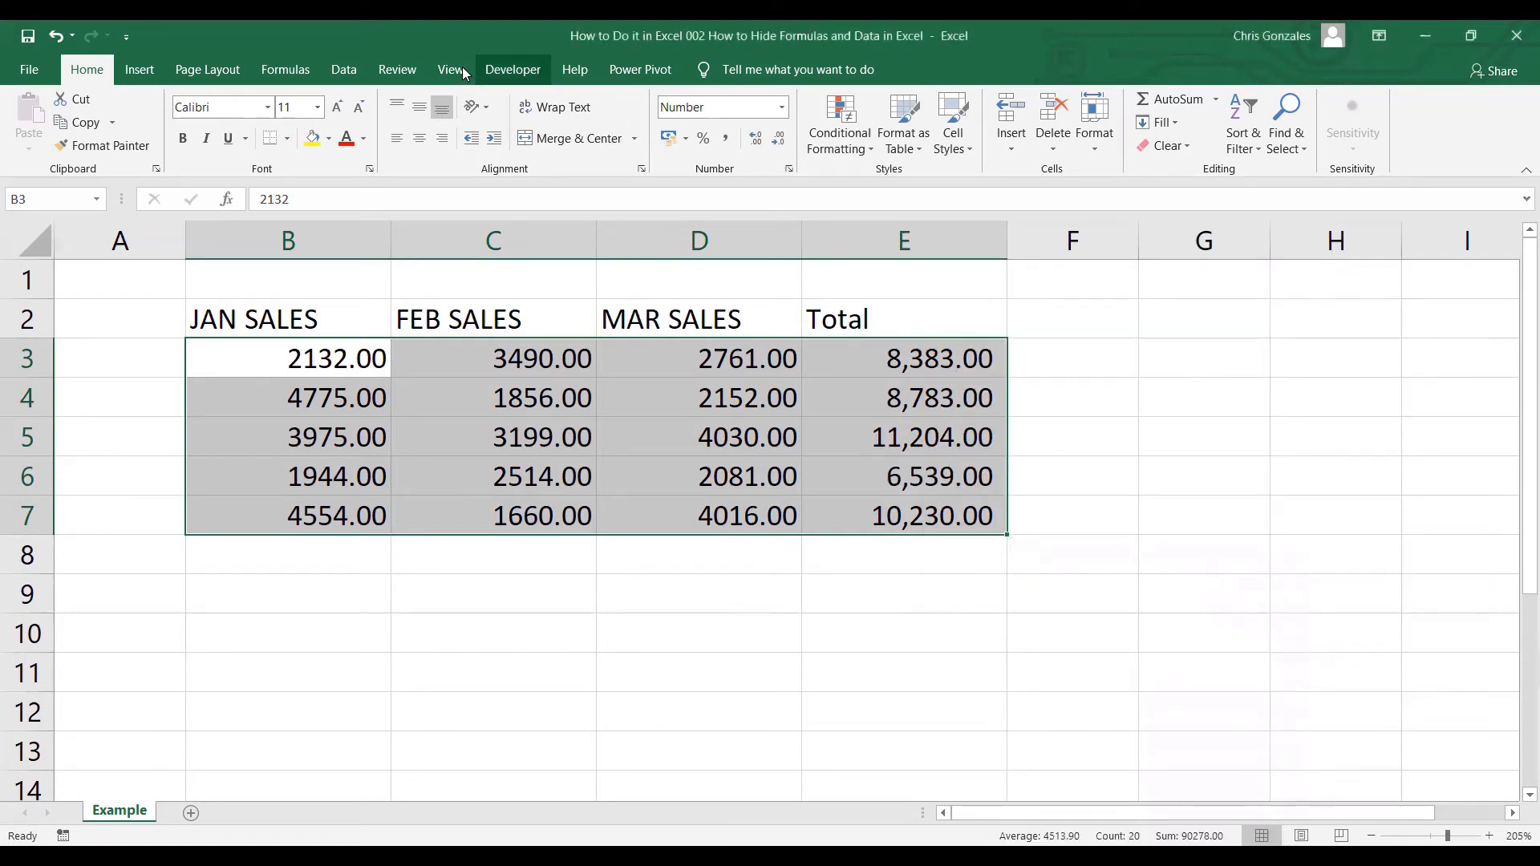
Protect the Example sheet with a password, re-entering it to confirm.
click(407, 75)
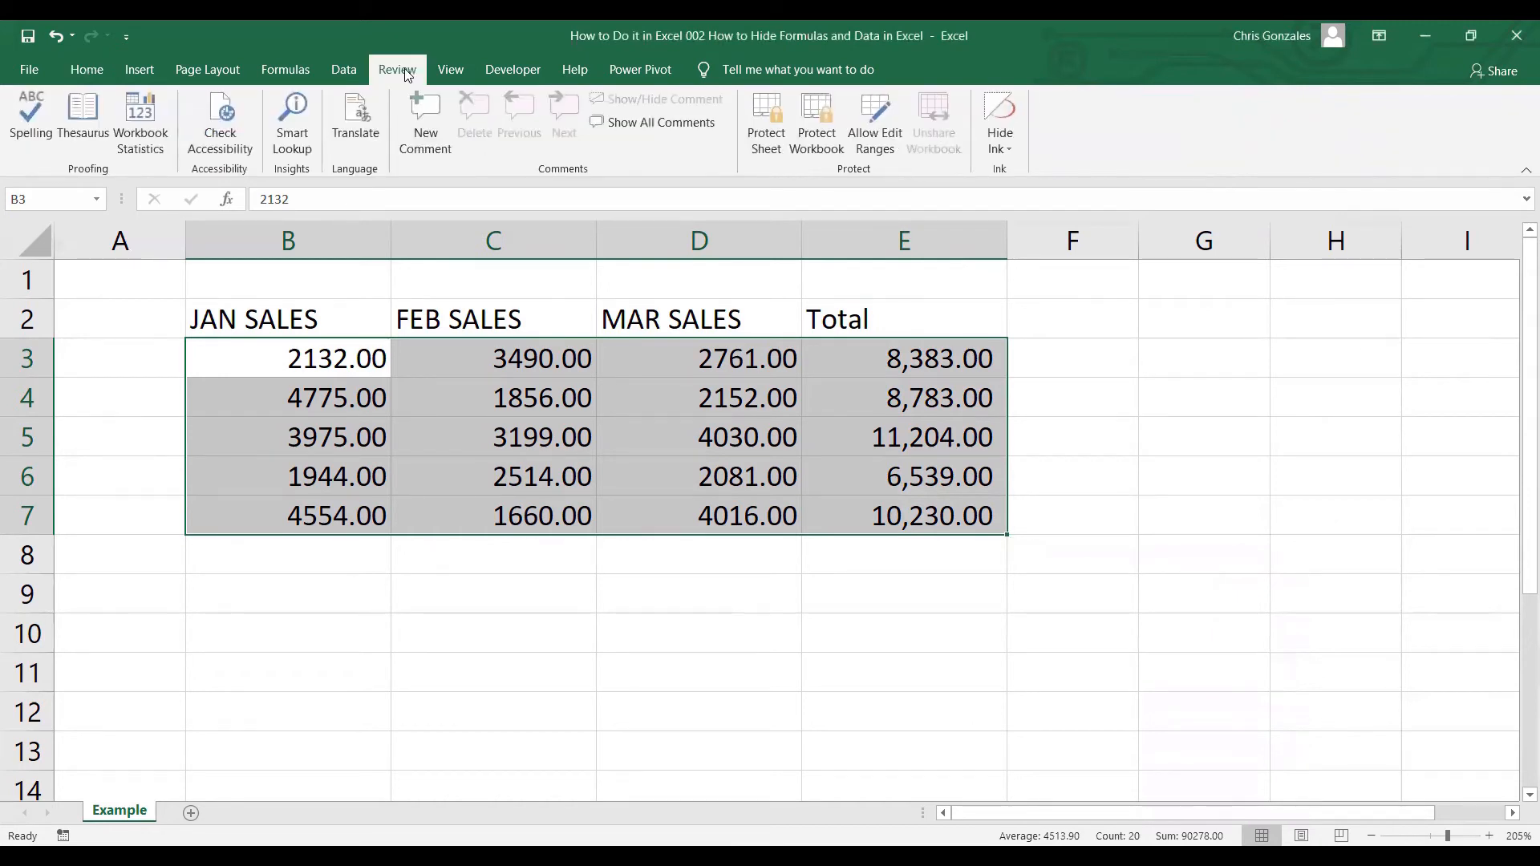
click(754, 146)
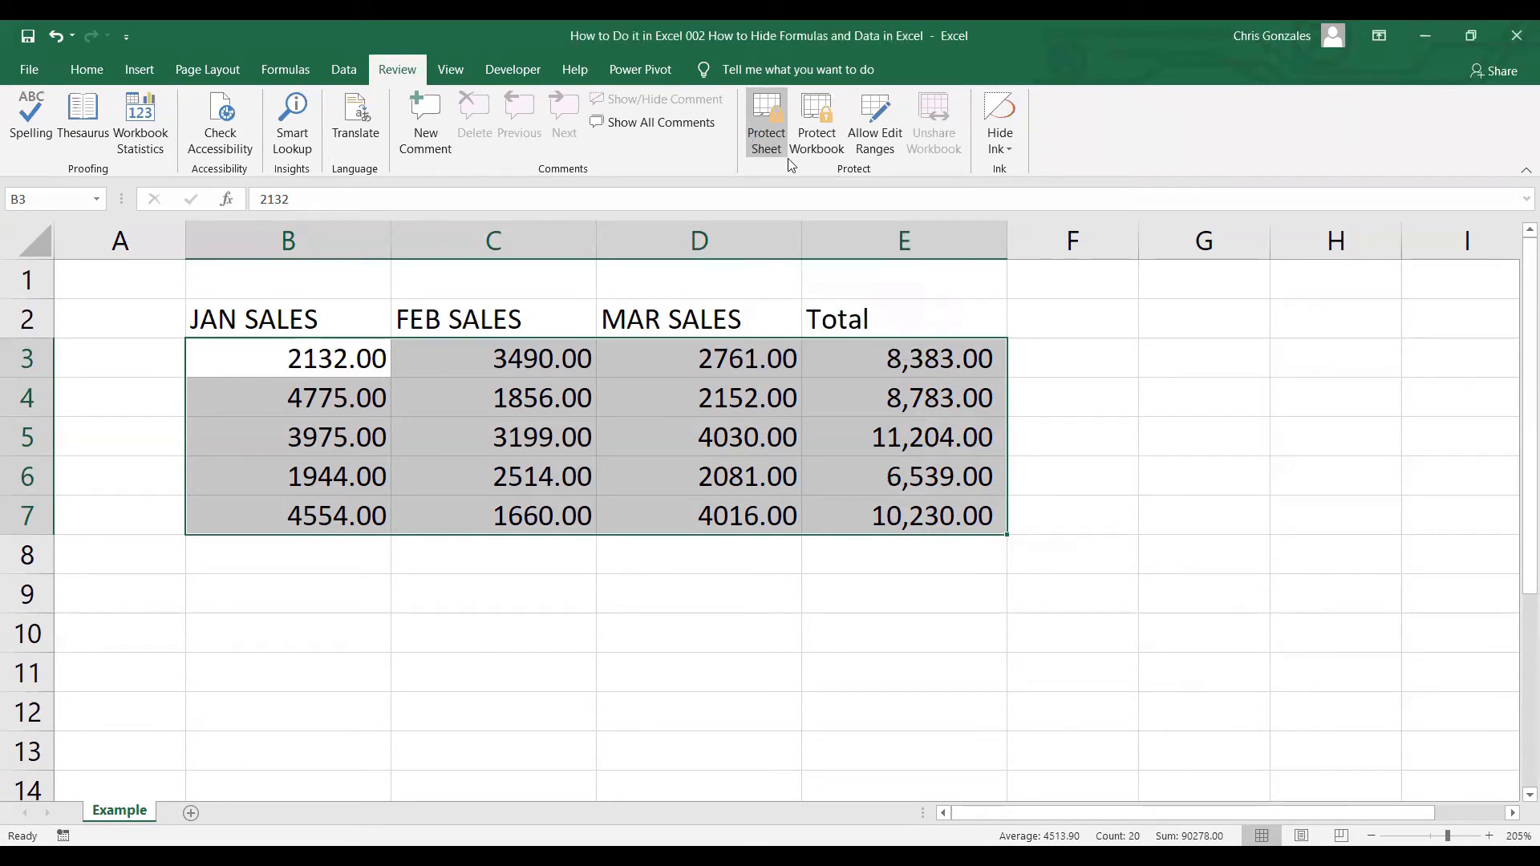
drag(1035, 325, 1144, 324)
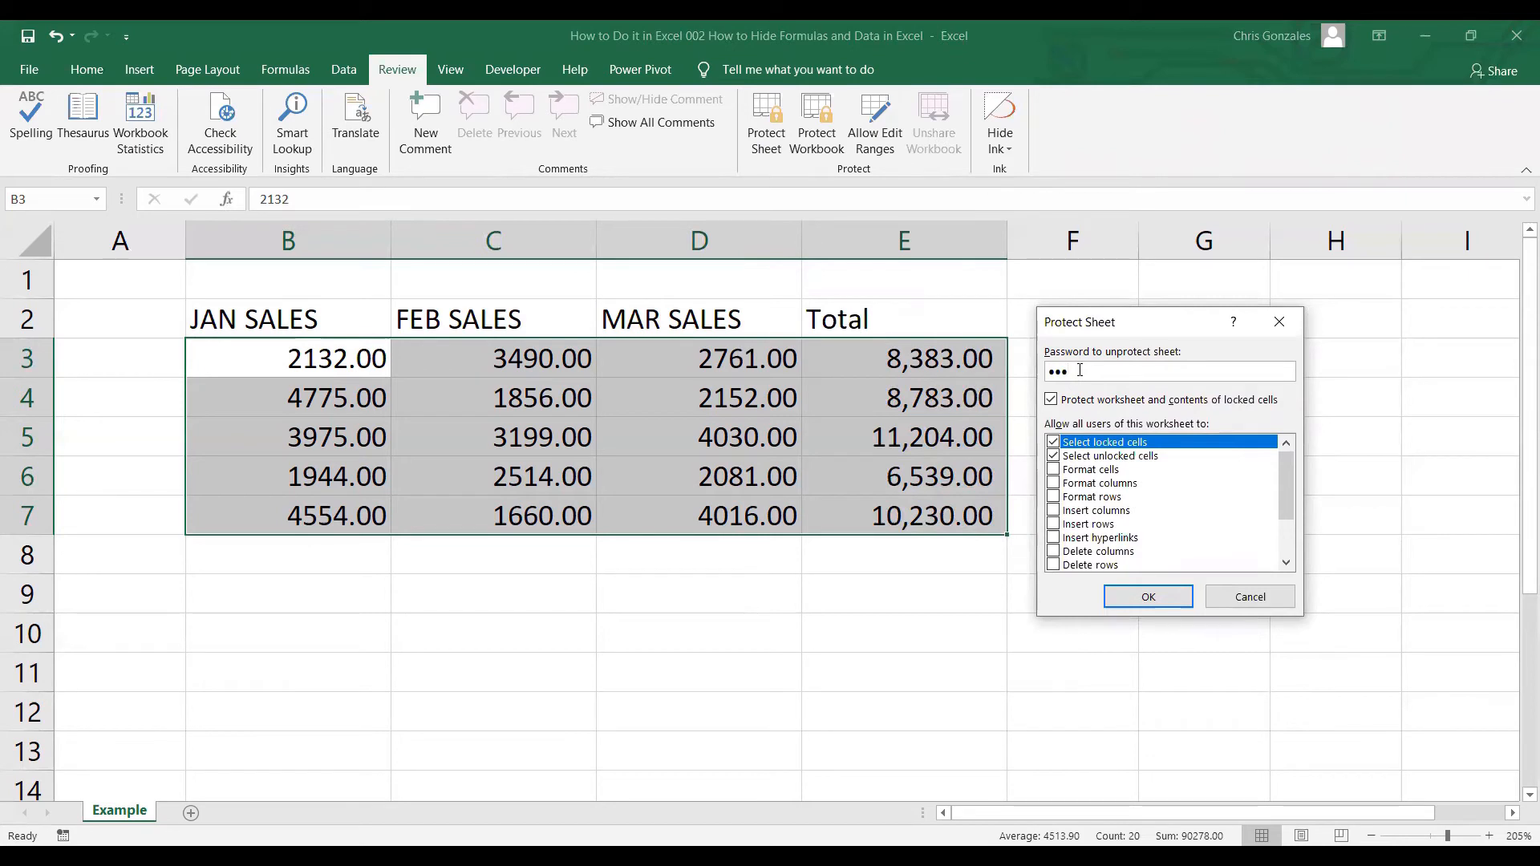
click(1150, 599)
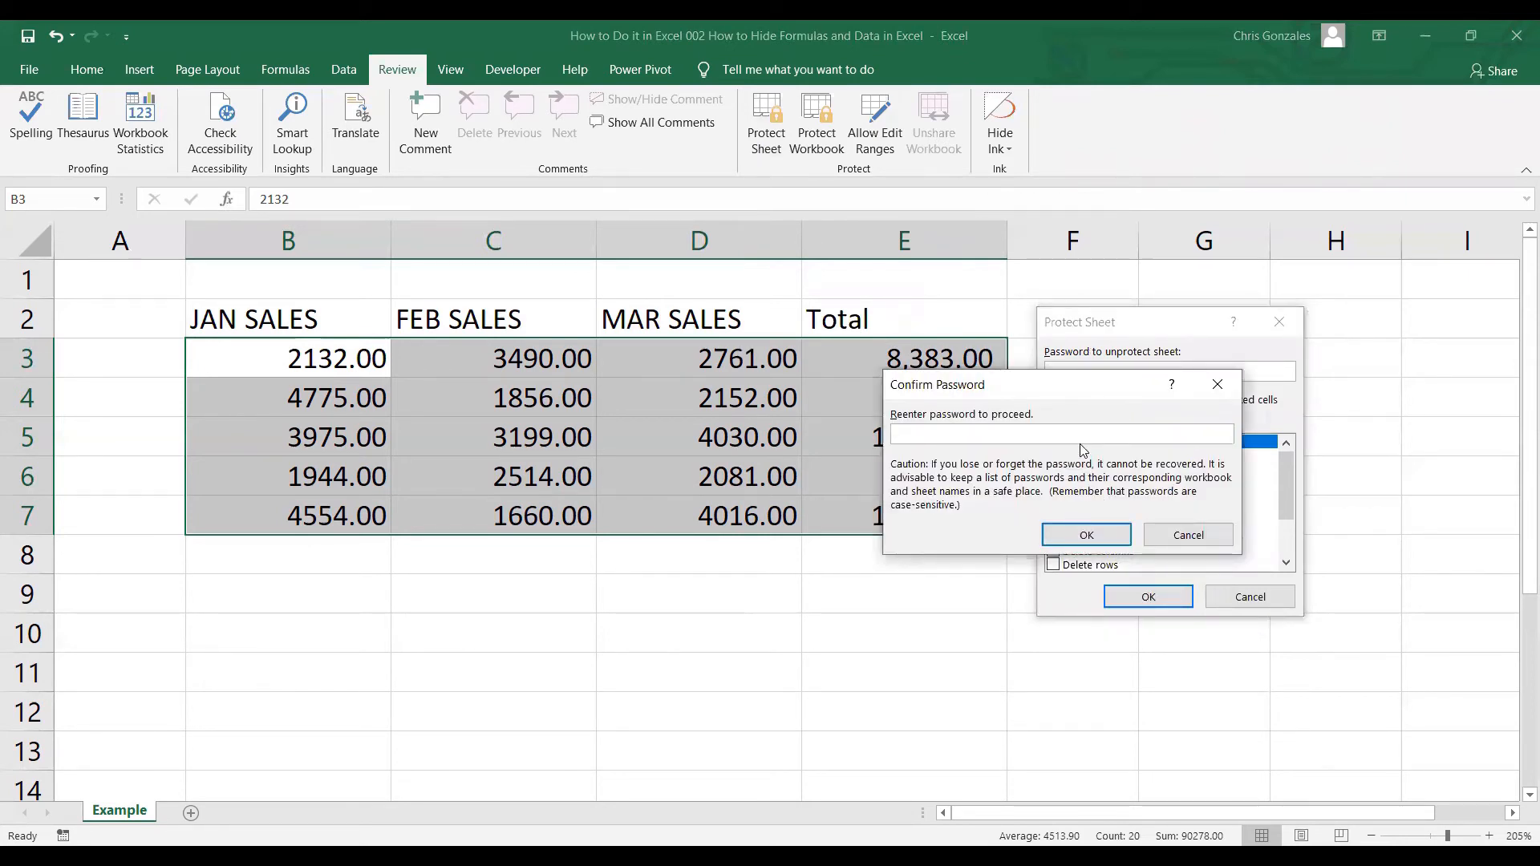
text(abc)
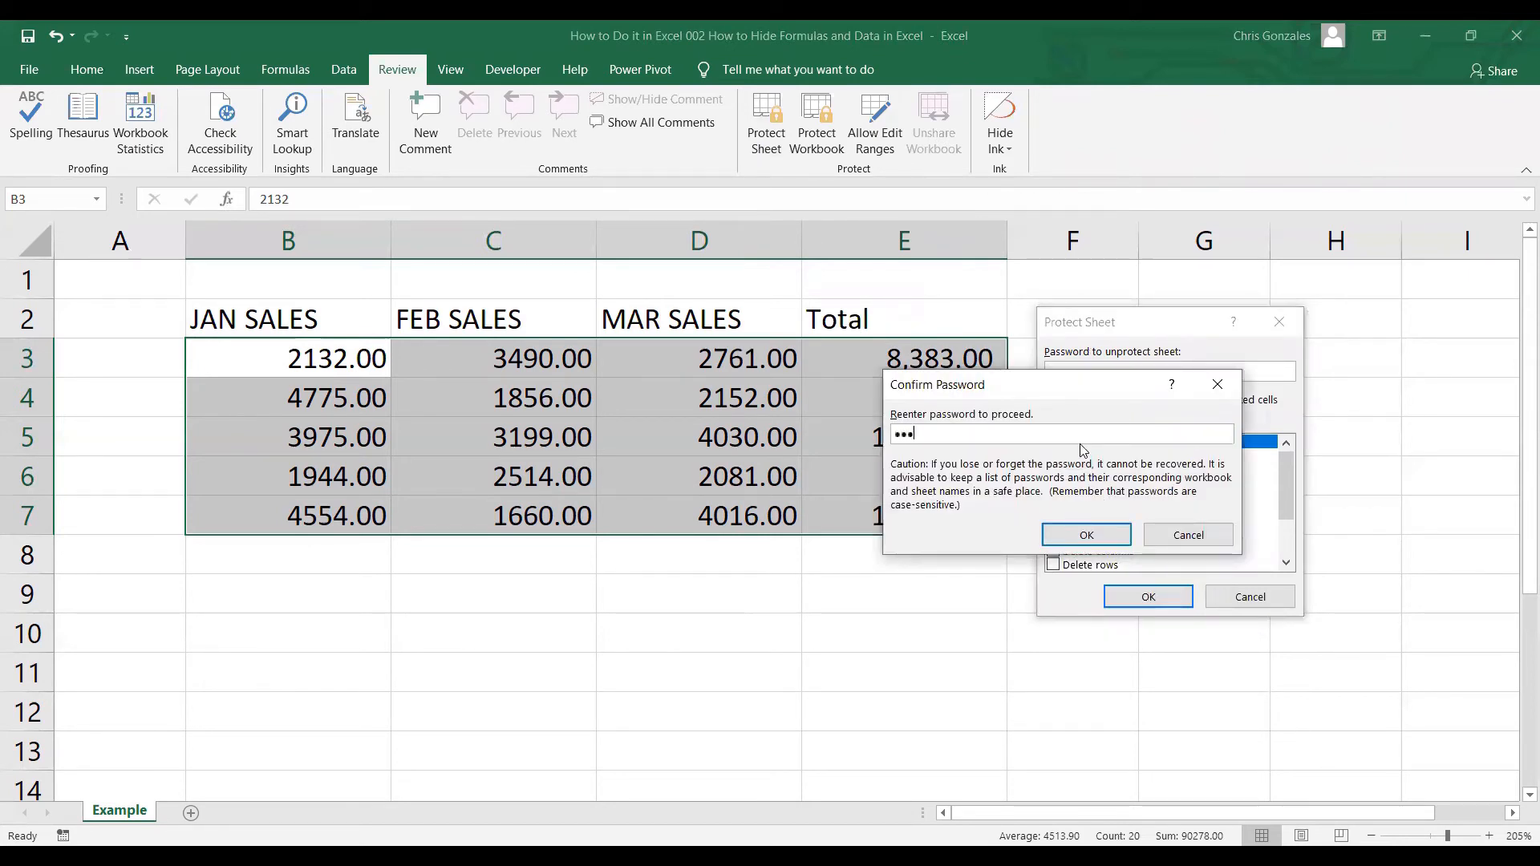
click(1087, 535)
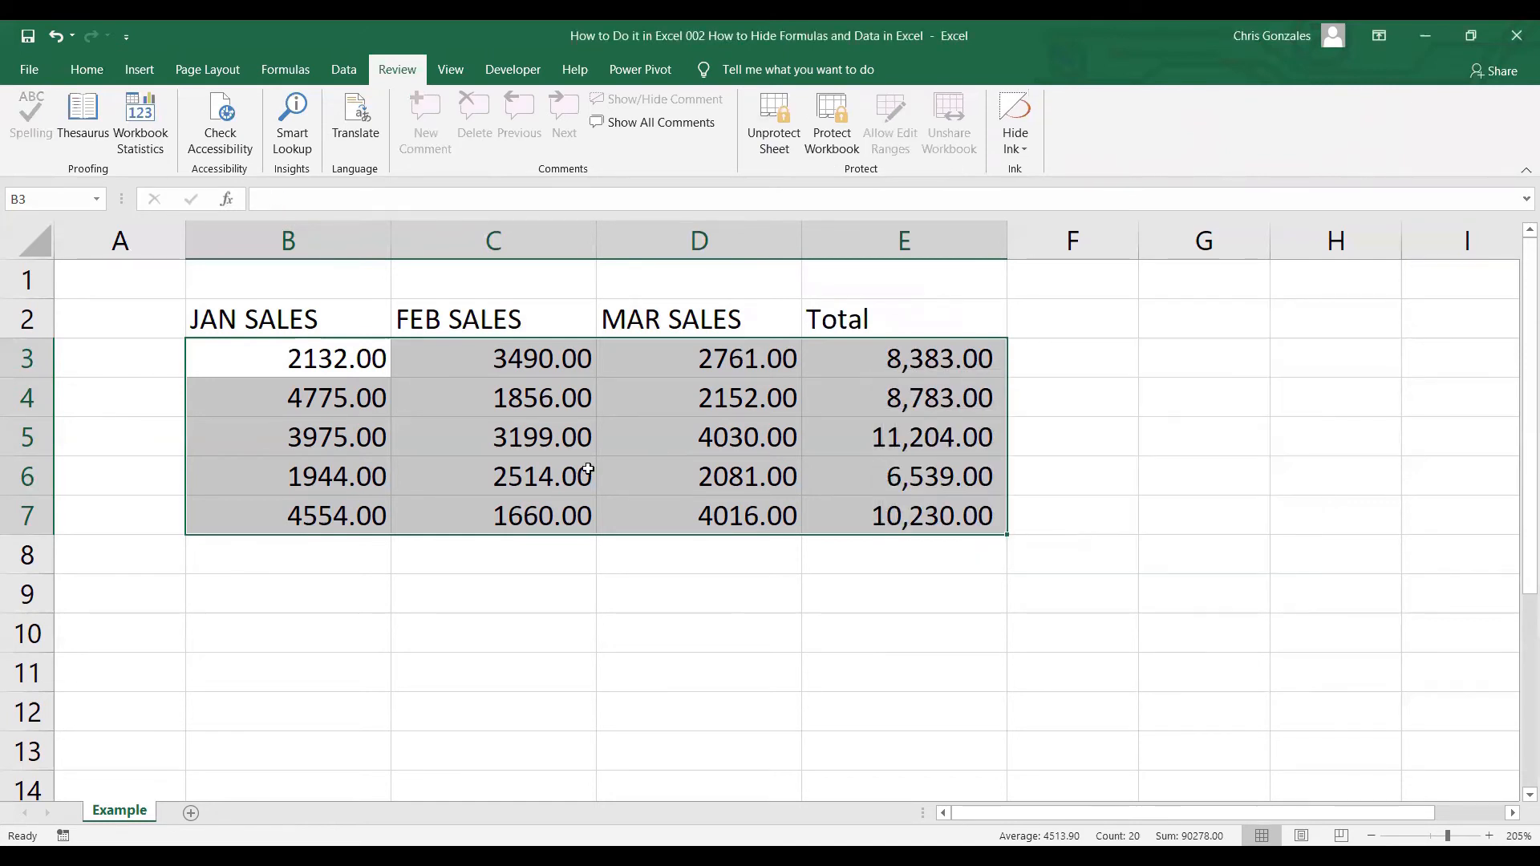
click(297, 365)
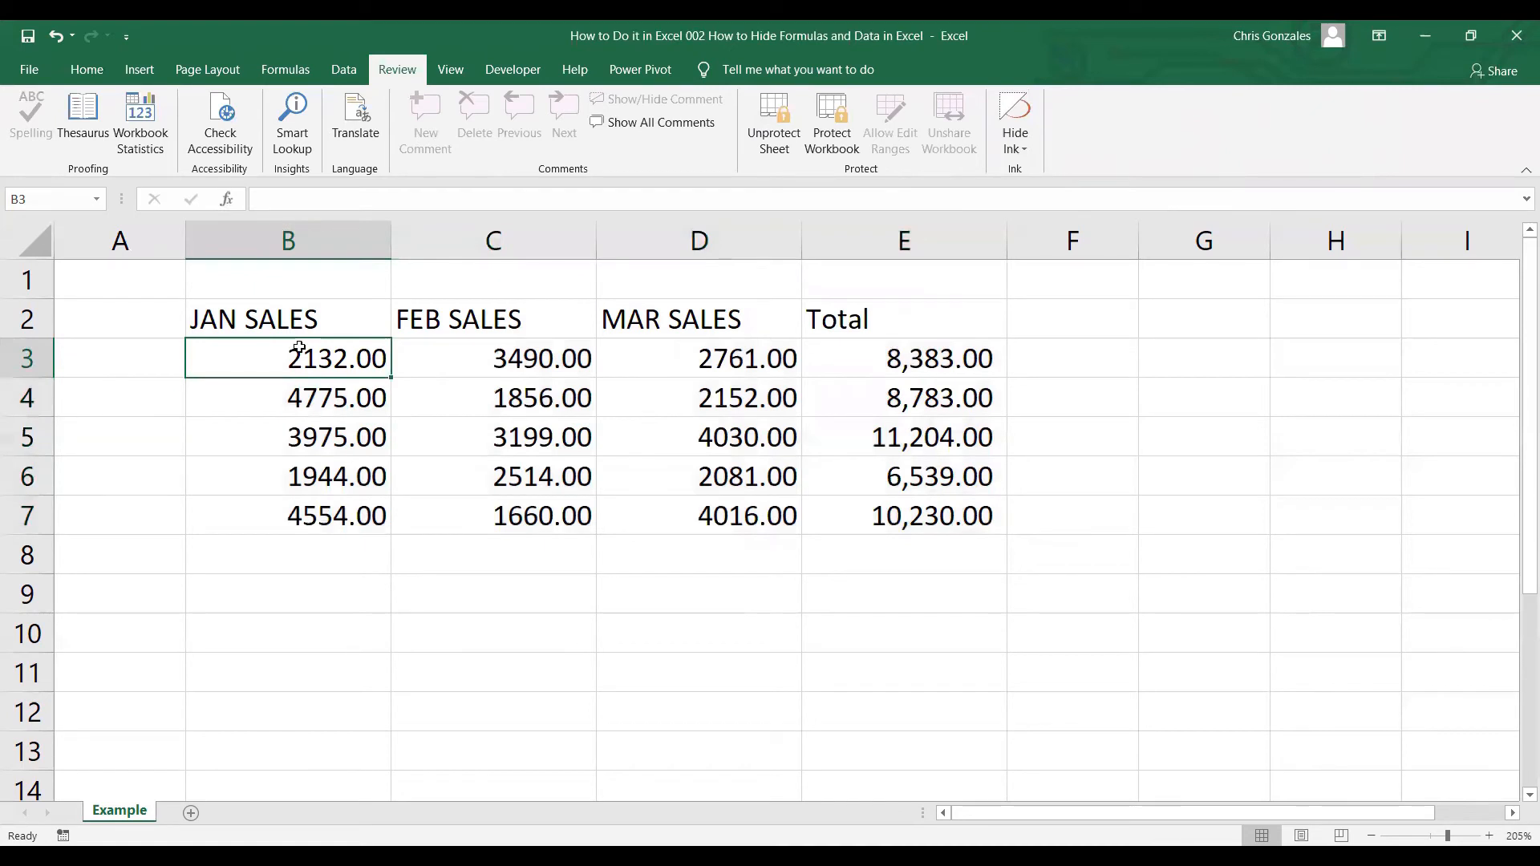
click(451, 367)
click(486, 396)
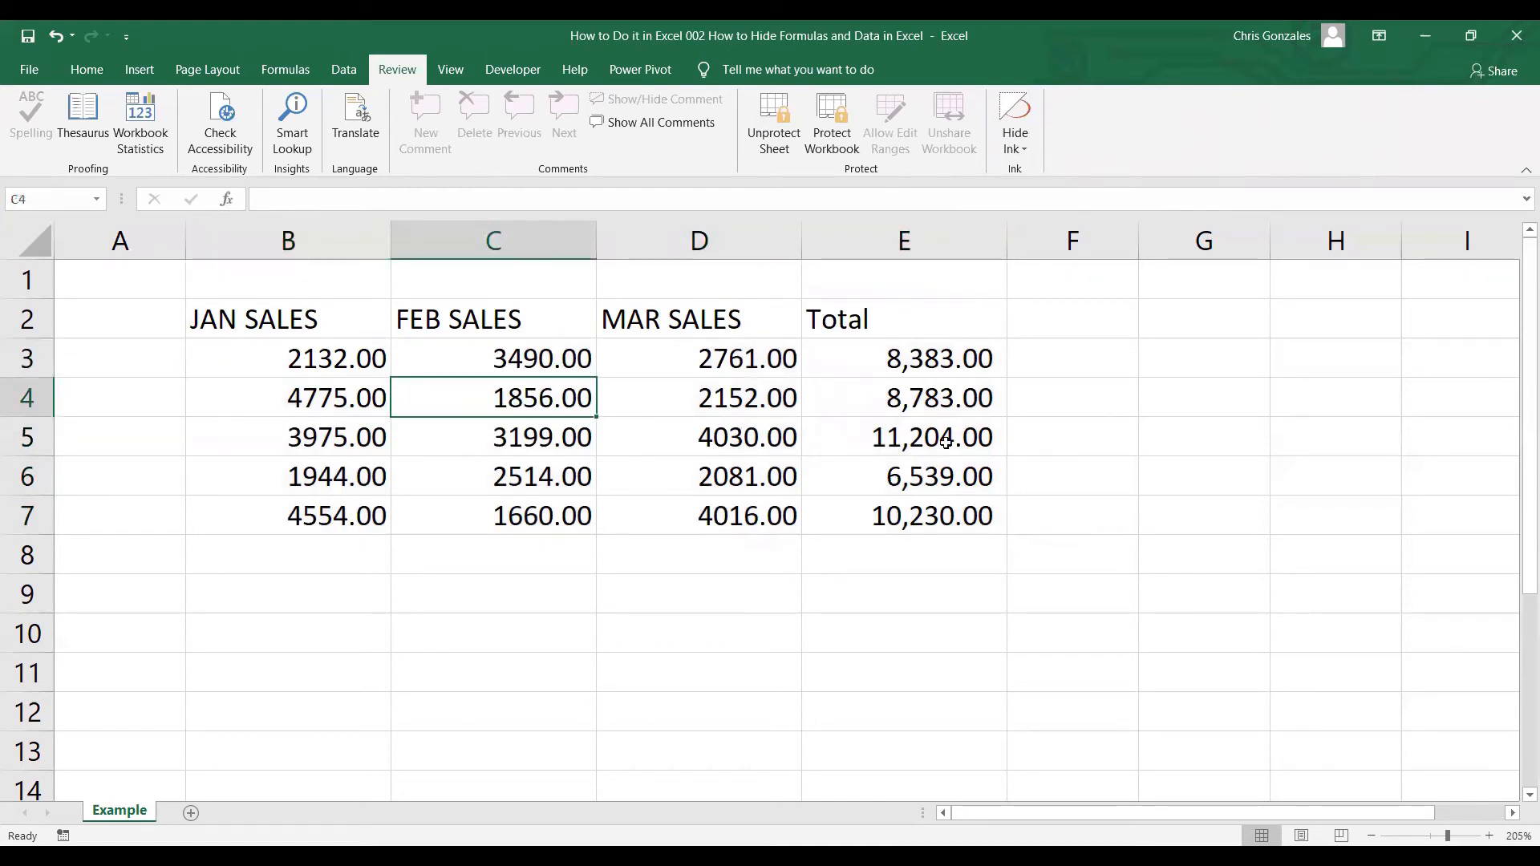
click(892, 399)
click(894, 359)
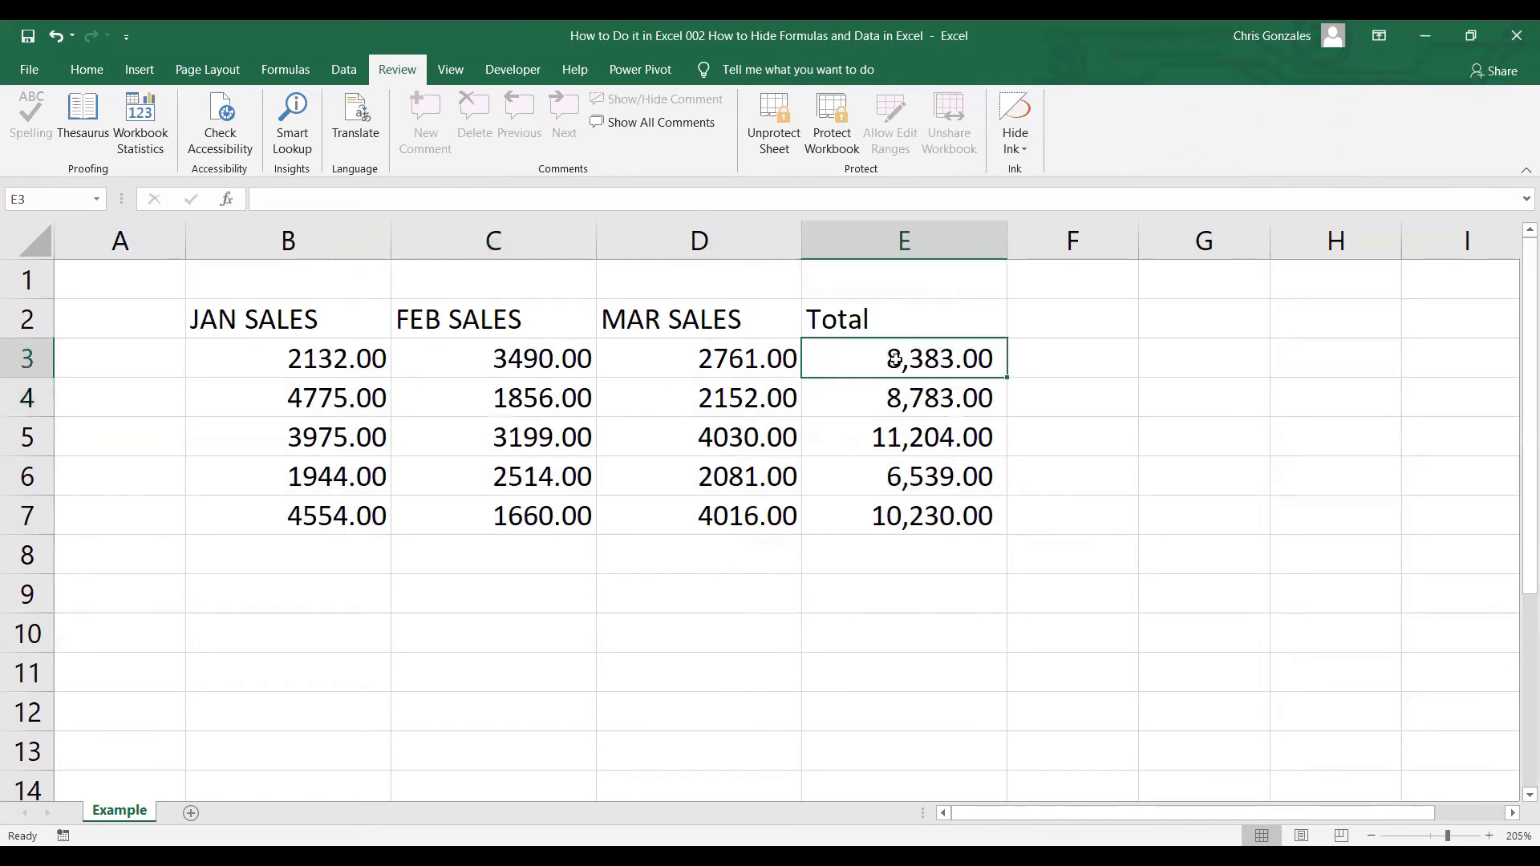
click(732, 397)
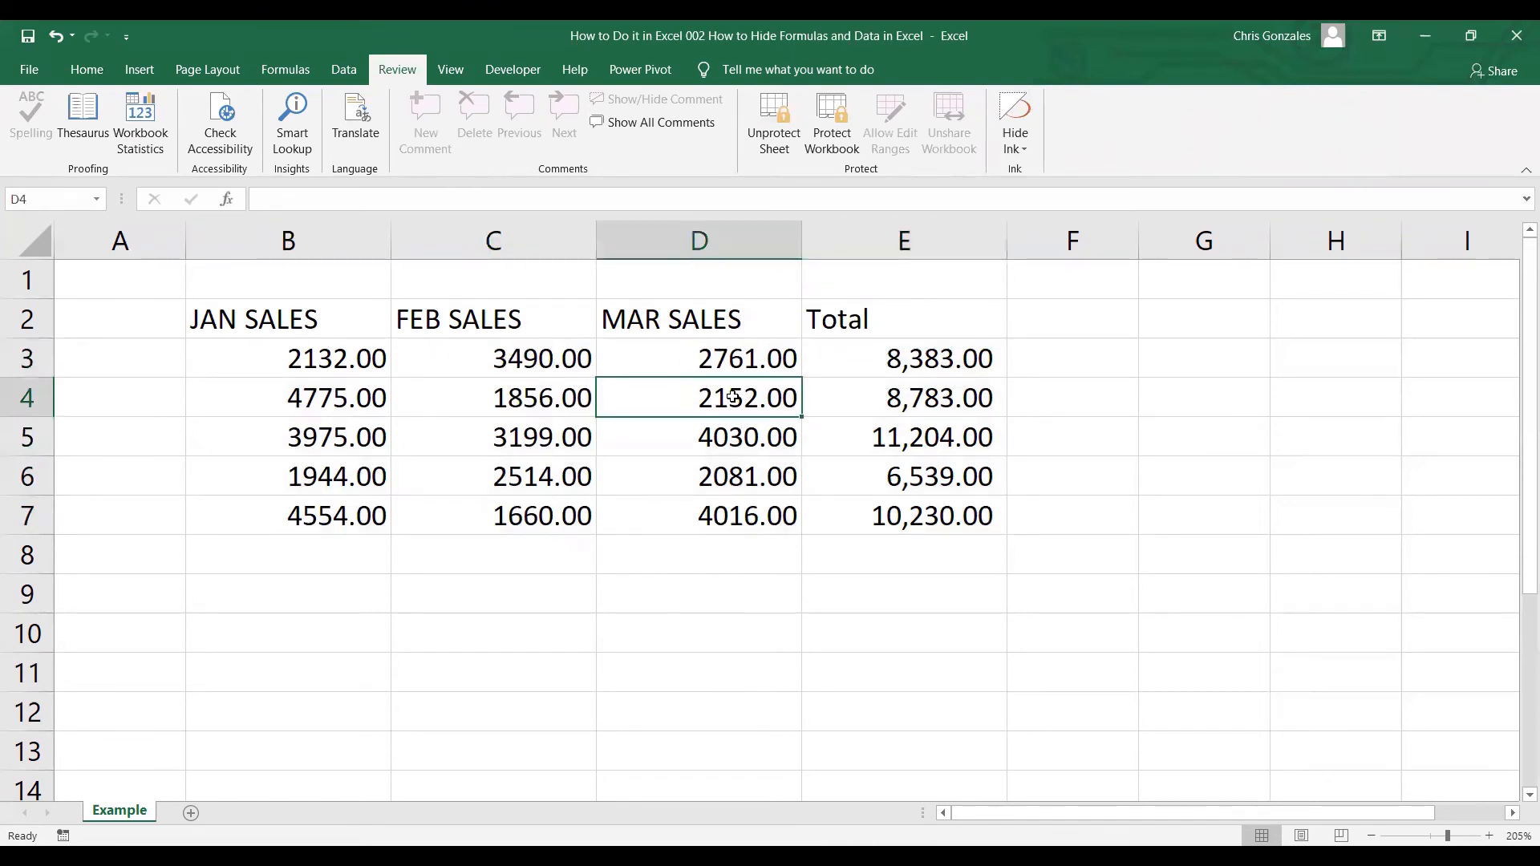
click(718, 436)
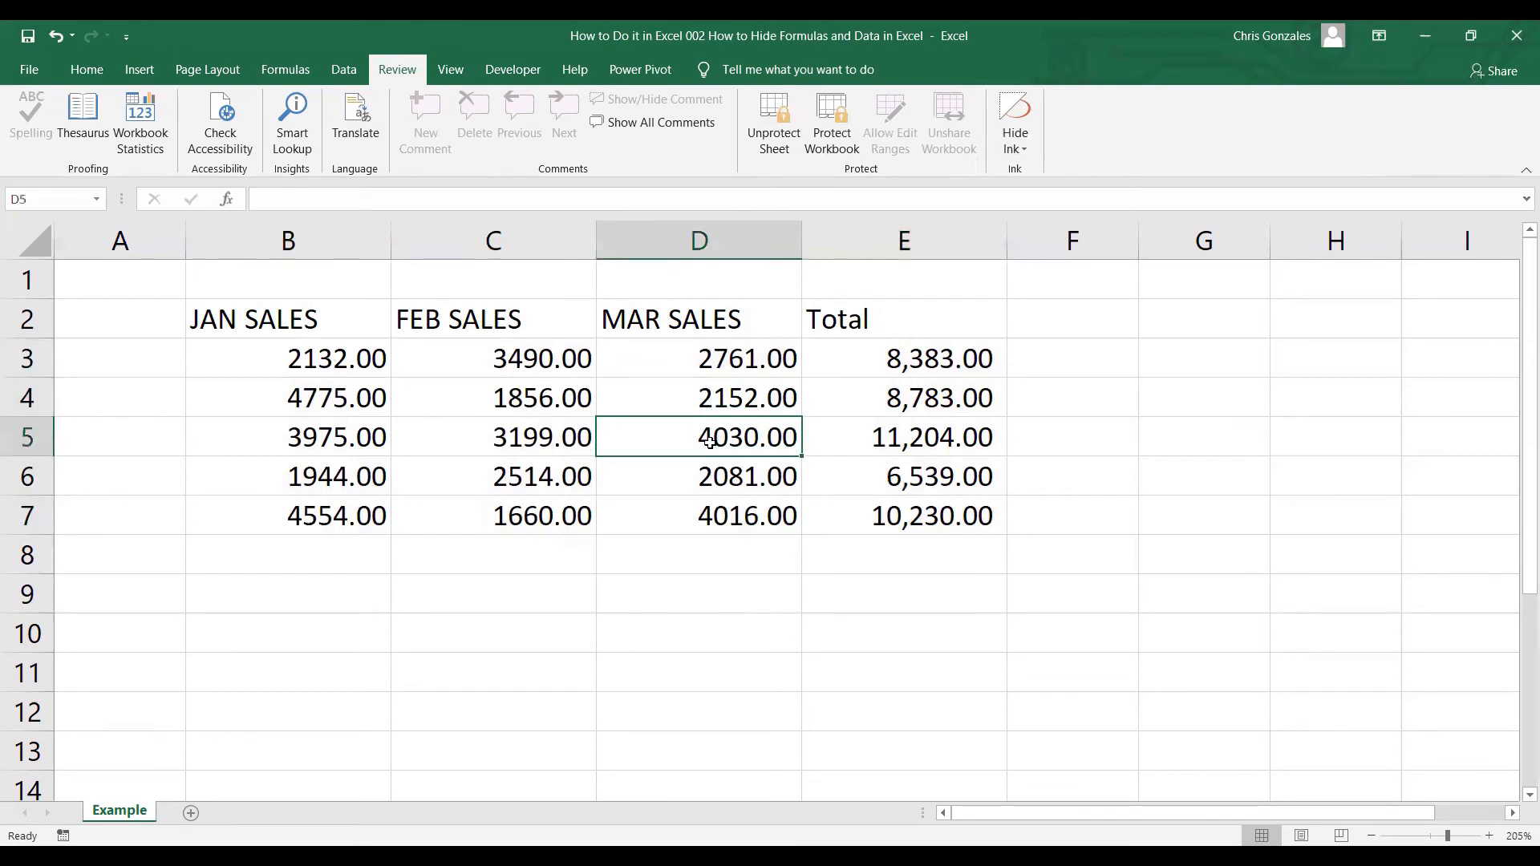
double_click(710, 442)
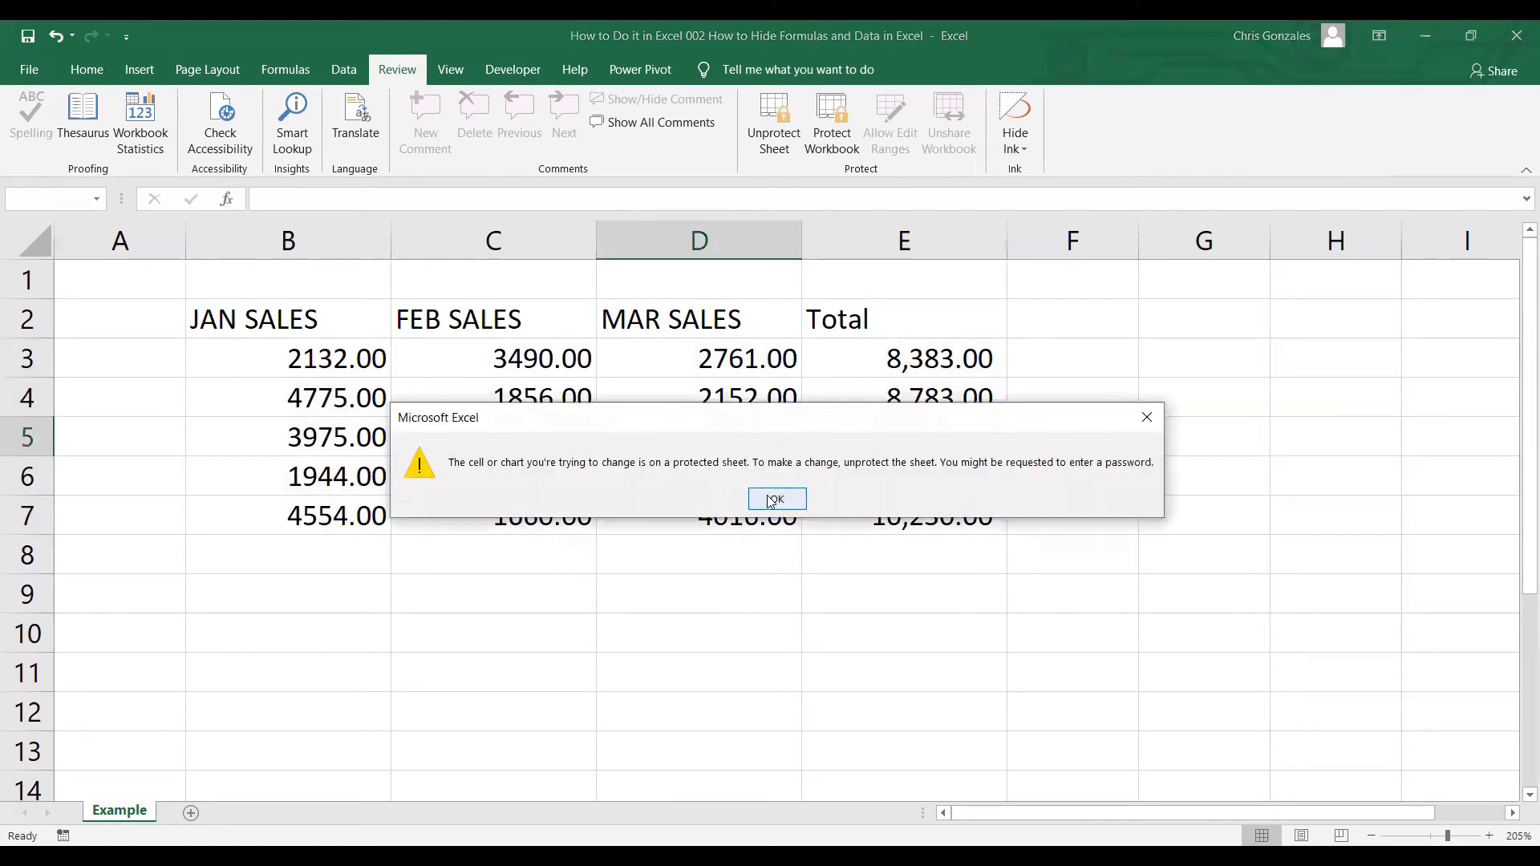
click(771, 501)
click(898, 474)
double_click(898, 474)
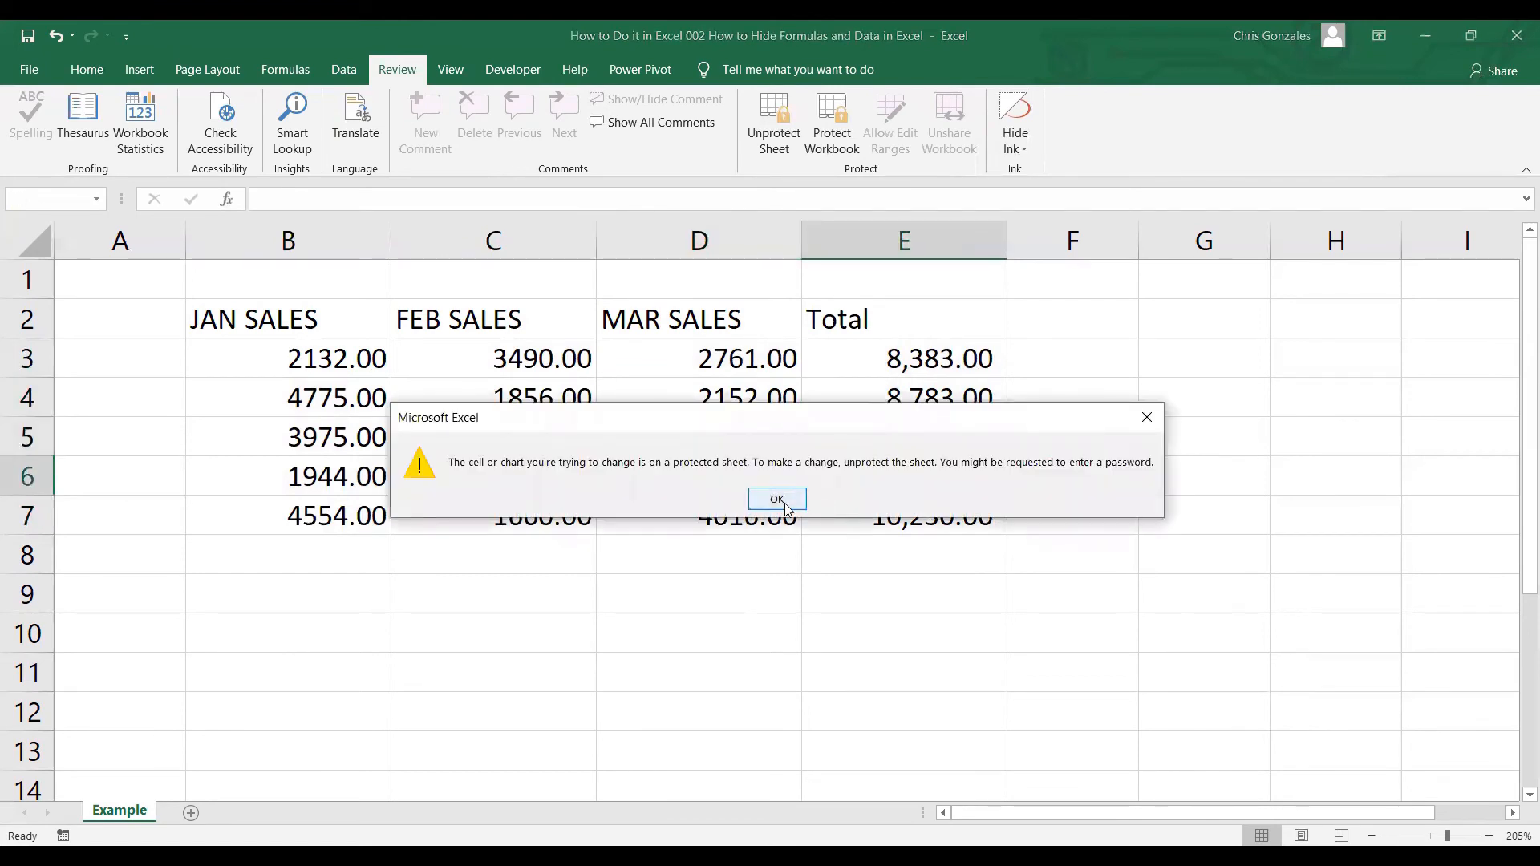
click(777, 500)
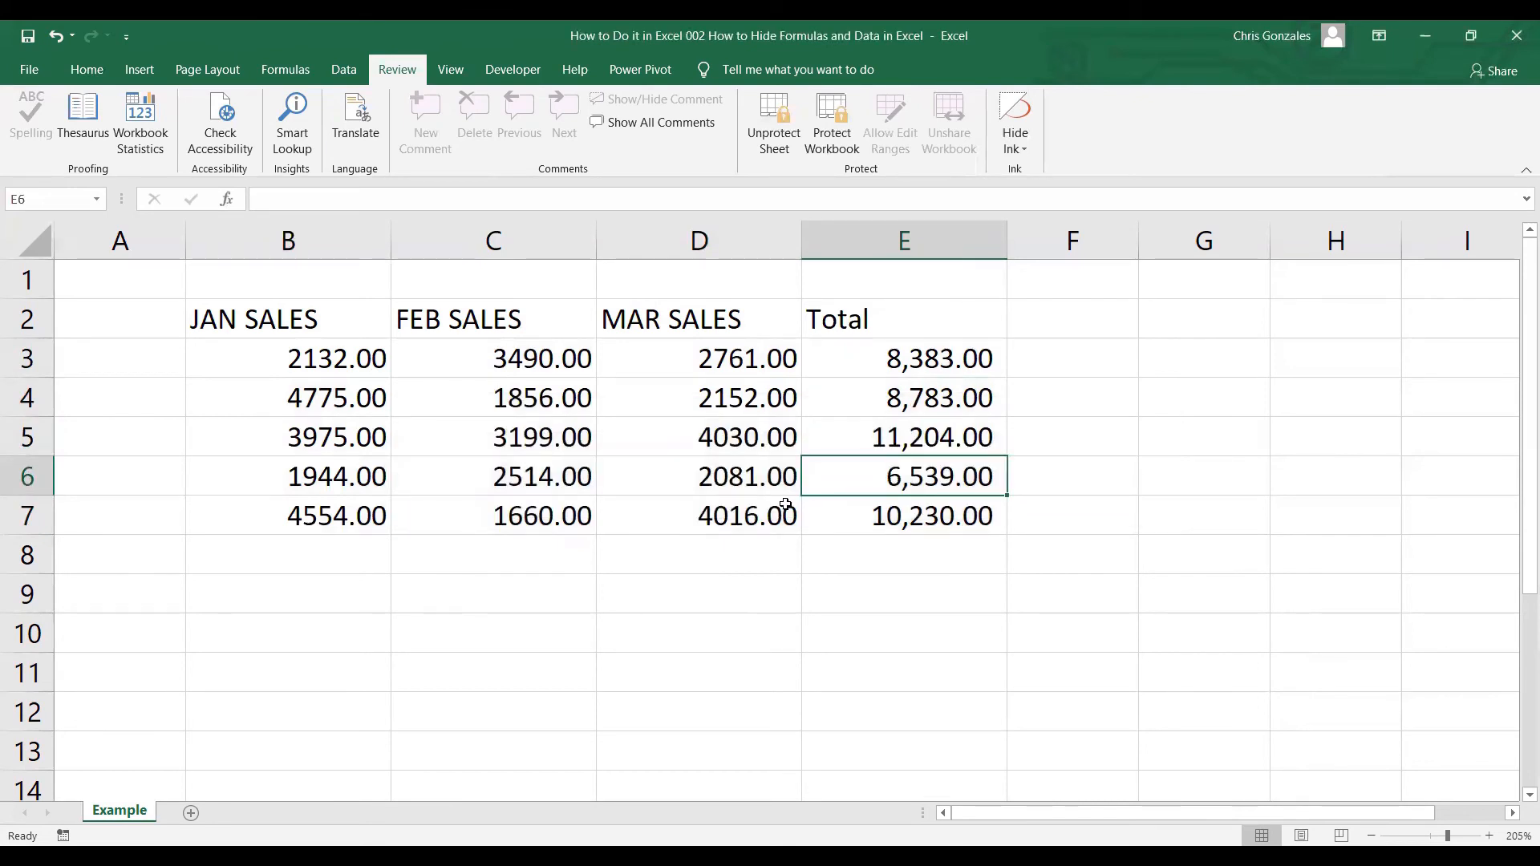
click(1060, 360)
double_click(1060, 360)
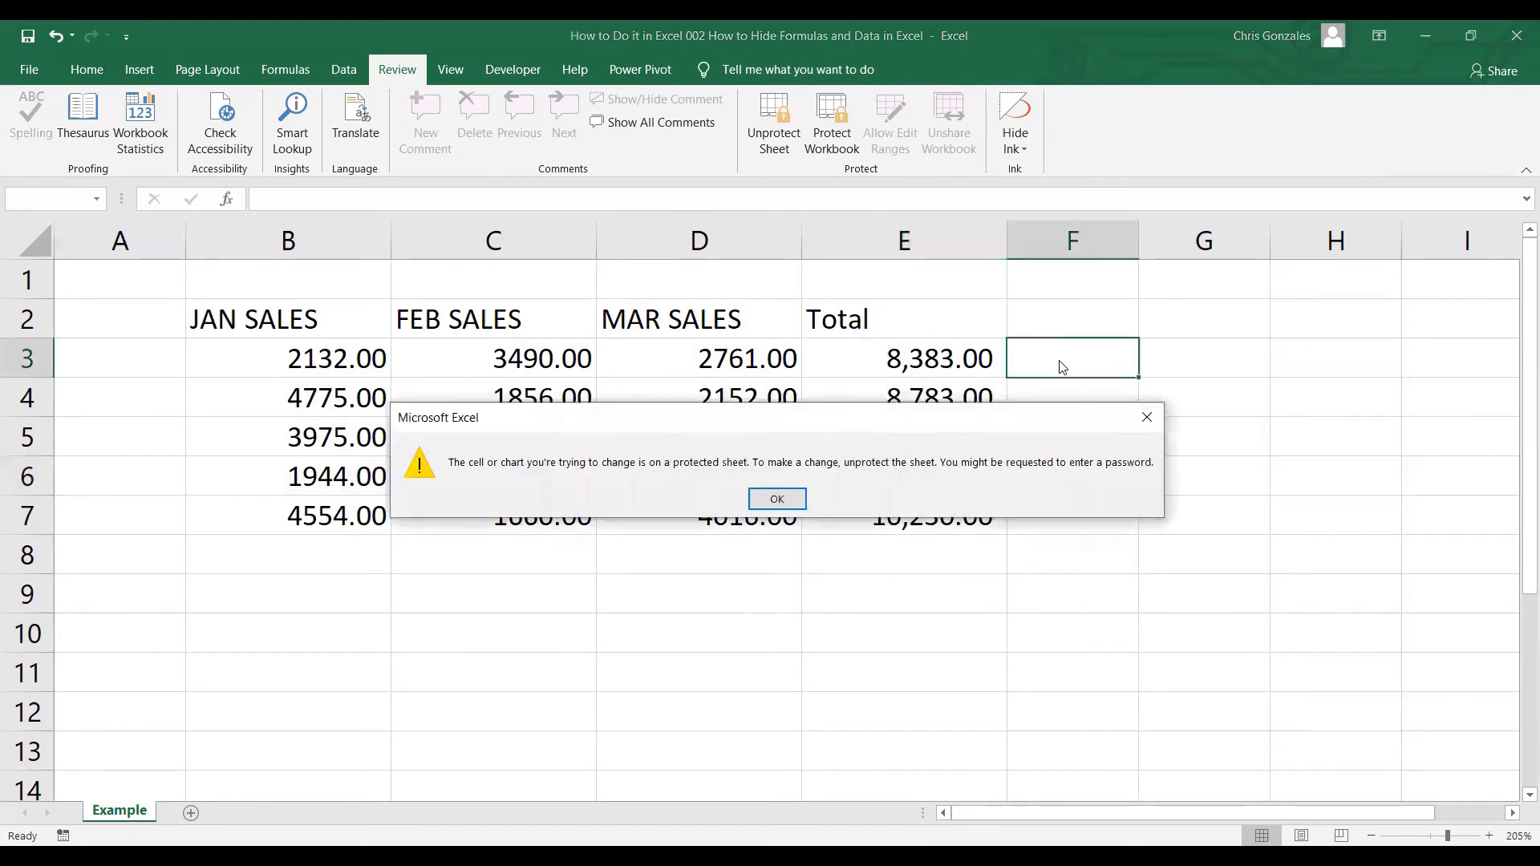
click(790, 500)
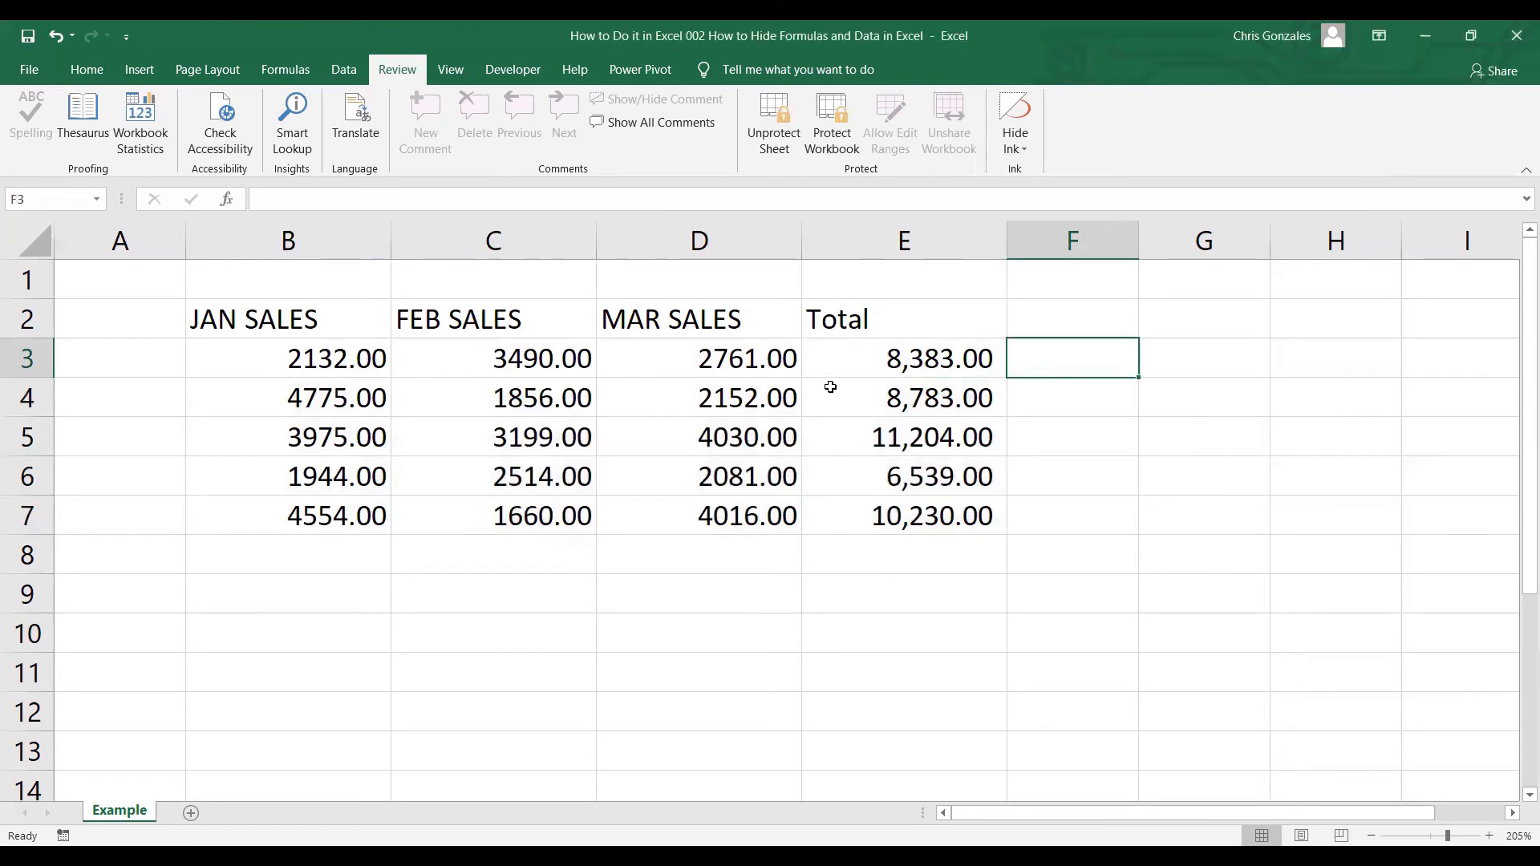
click(879, 363)
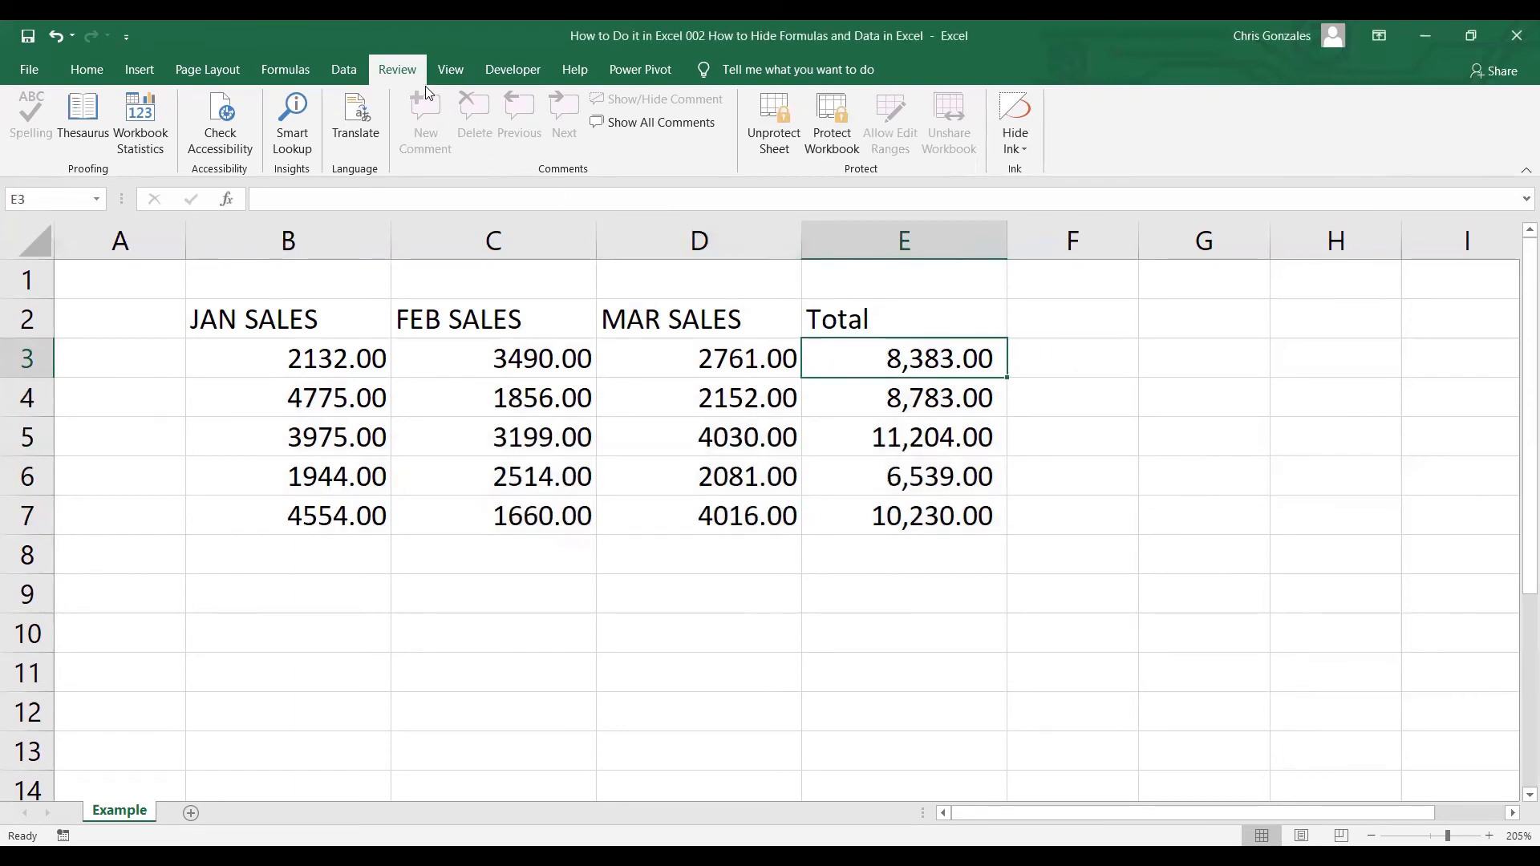
Unprotect the Example sheet by entering its password.
click(775, 137)
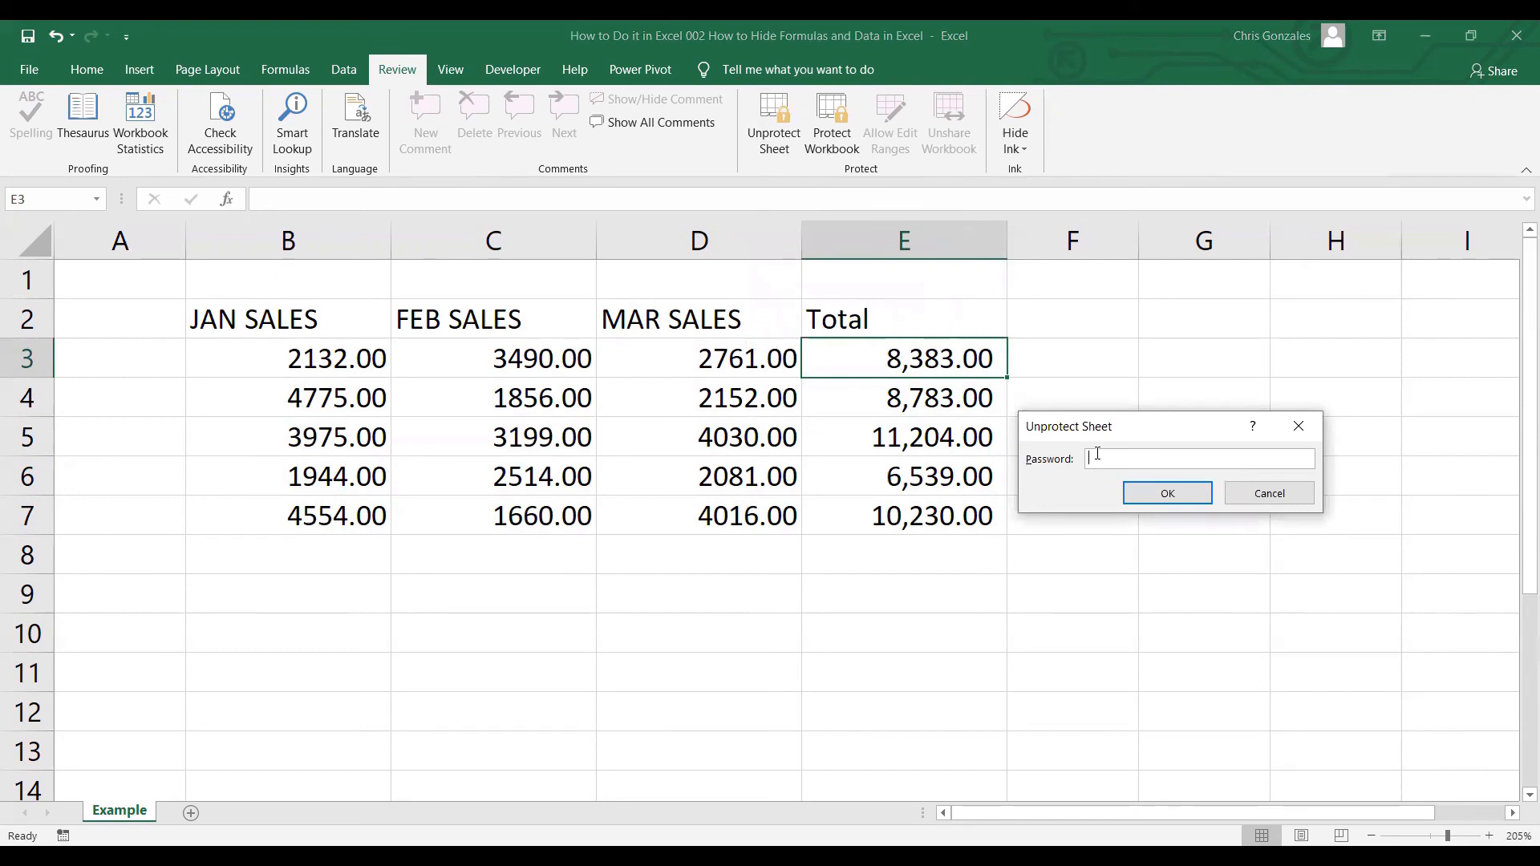
text(•••)
key(Return)
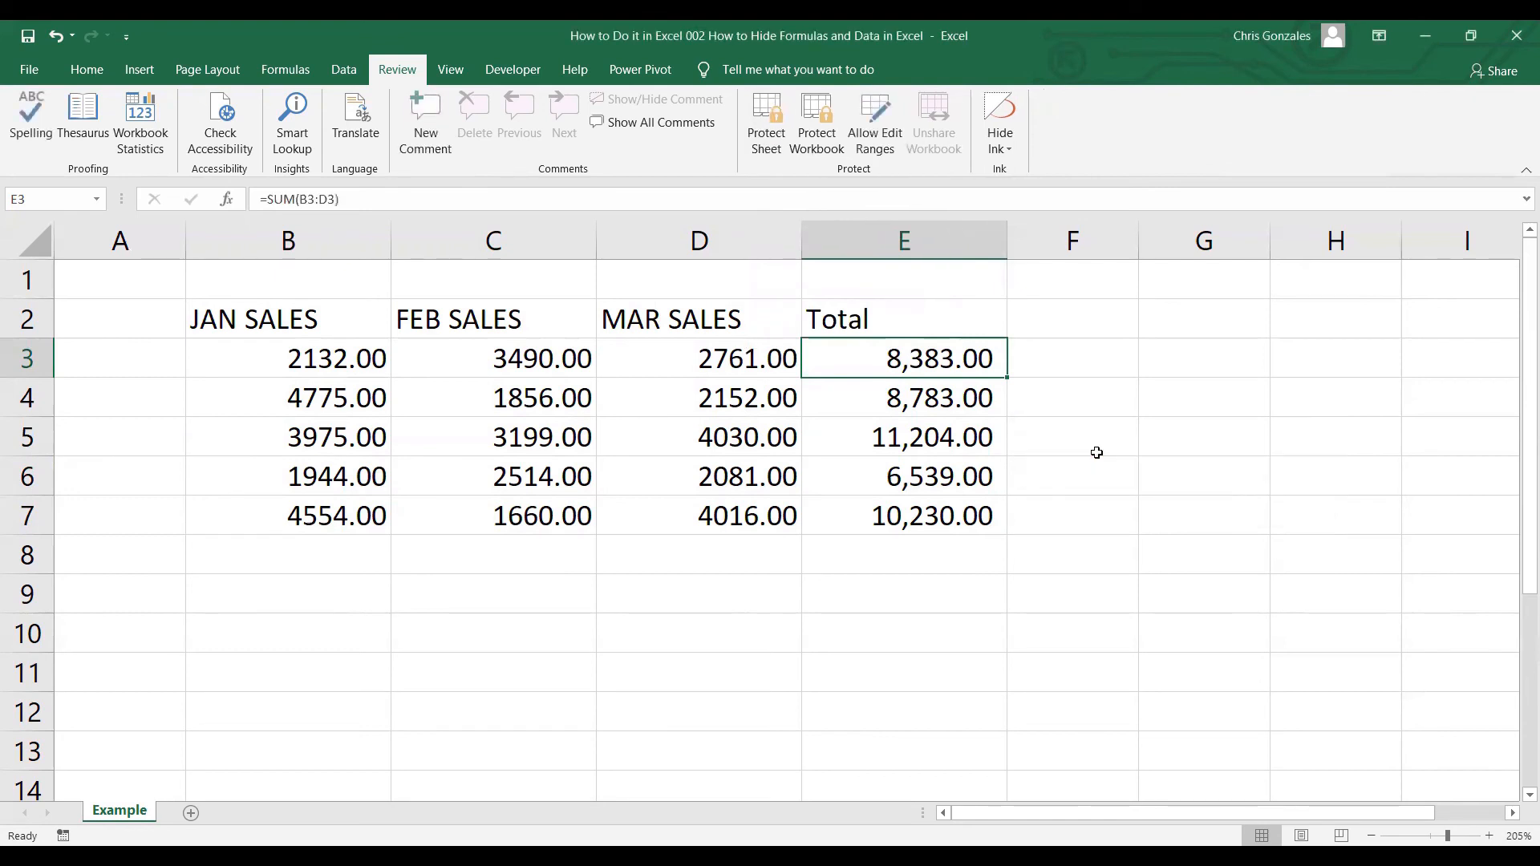
Open E3 to view its =SUM(B3:D3) formula, leaving it unchanged.
double_click(1076, 353)
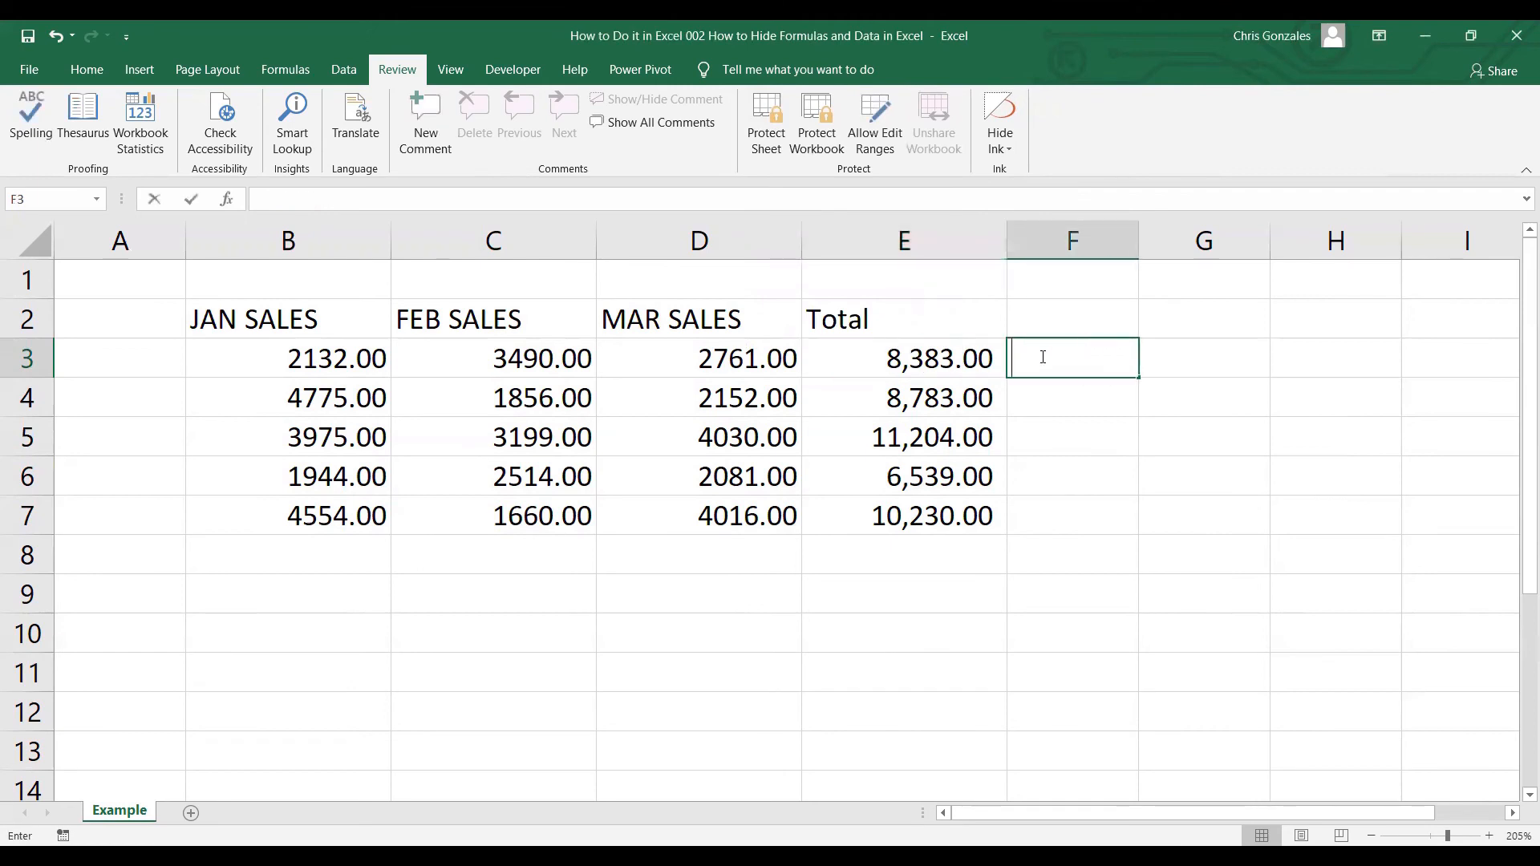
double_click(958, 354)
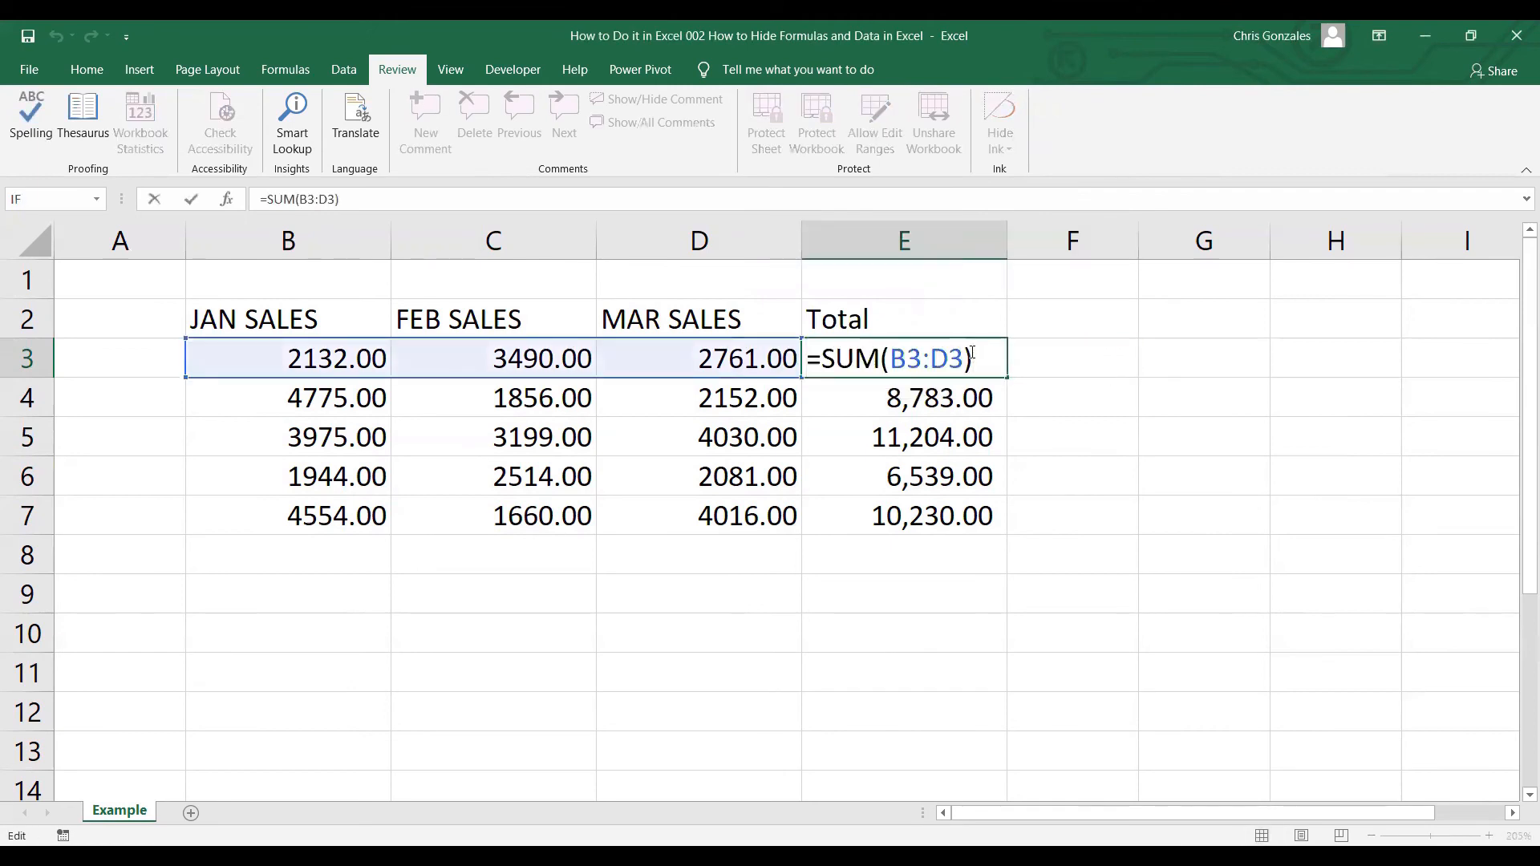
key(Return)
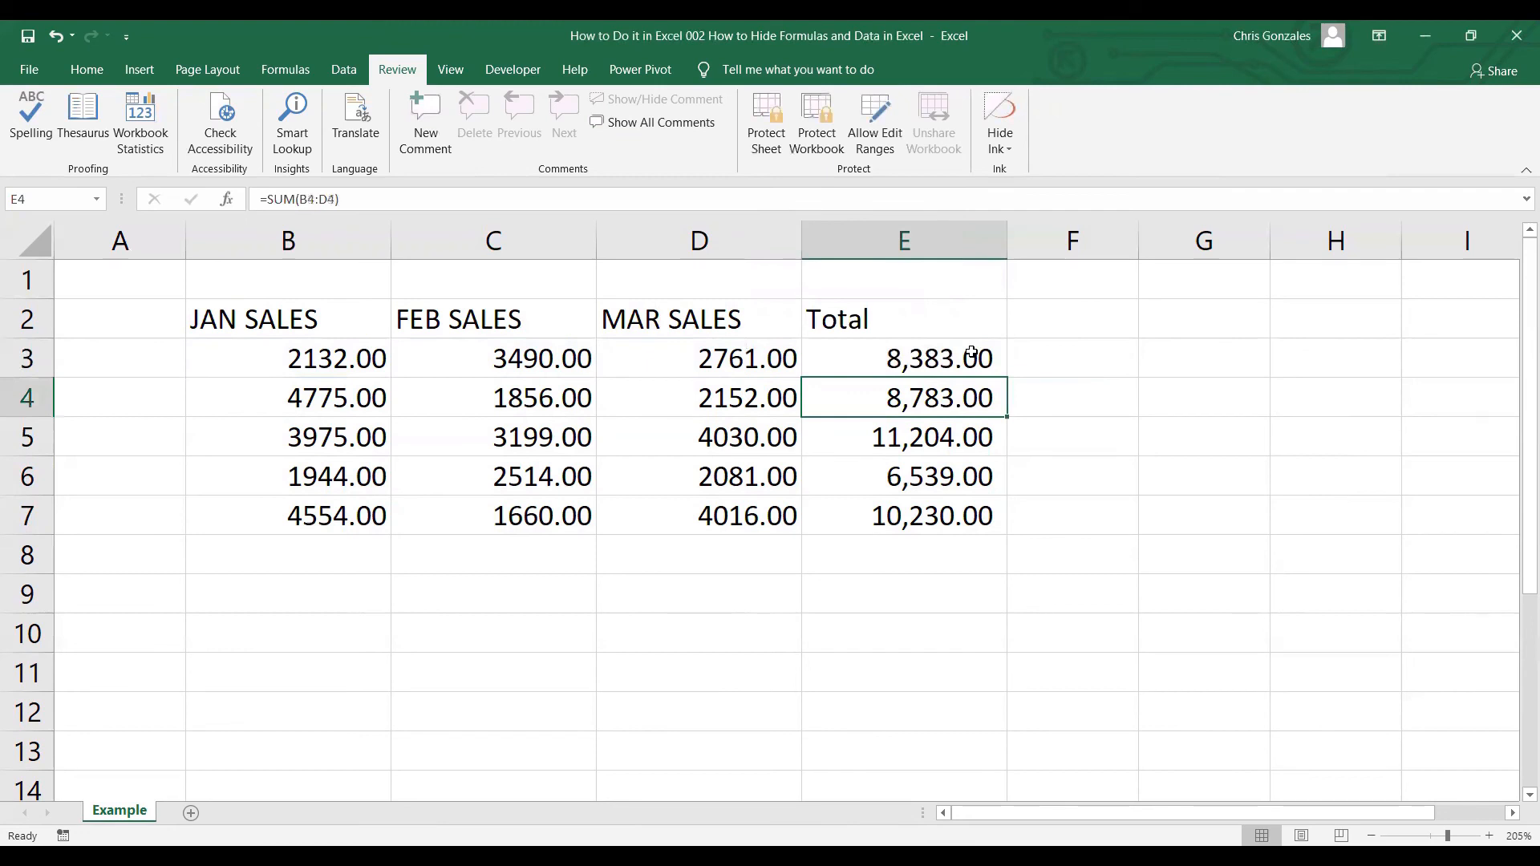